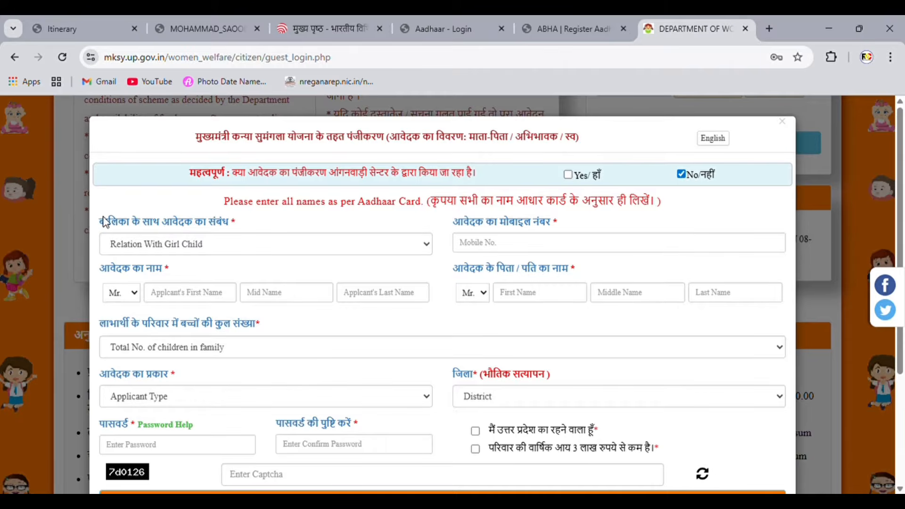
Step: Set the applicant's relation to the girl child as Mother
drag(101, 220, 227, 237)
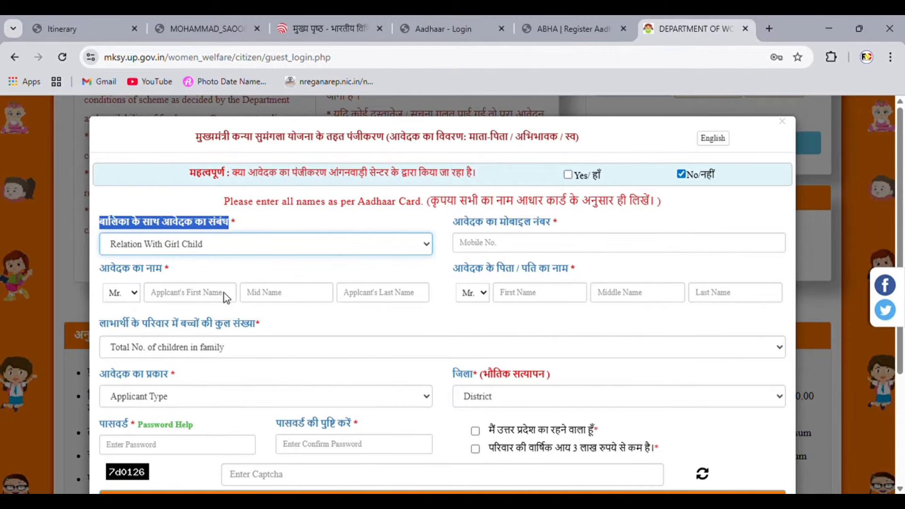
click(224, 312)
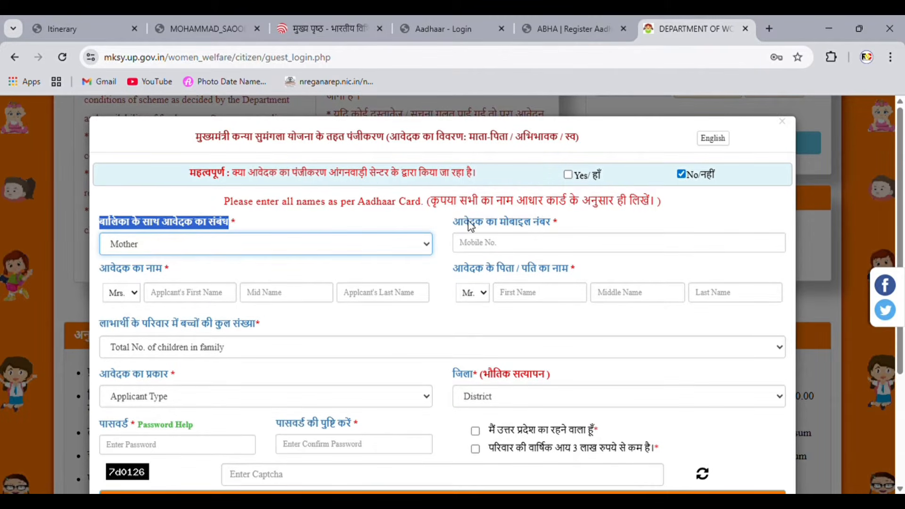
drag(462, 222, 555, 230)
click(555, 230)
click(517, 234)
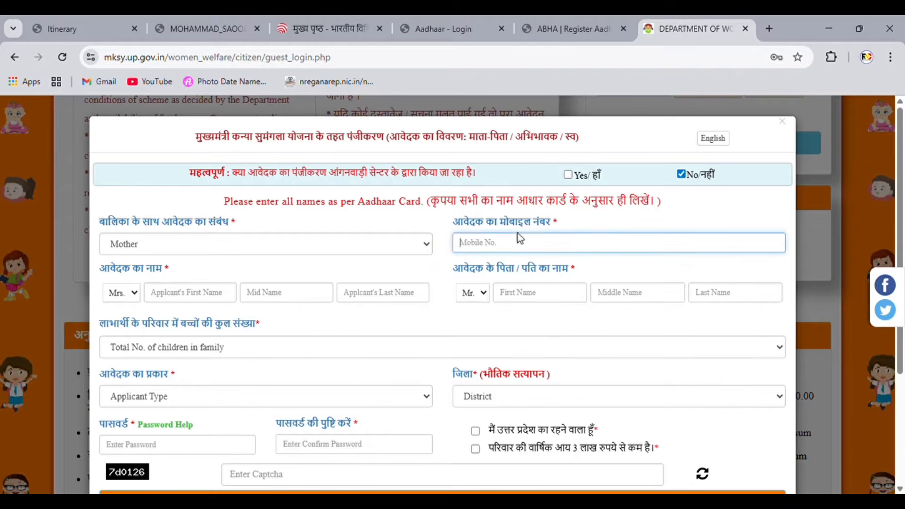
click(190, 268)
Step: Set the total number of children in the family to 2 (Two)
drag(111, 272, 182, 277)
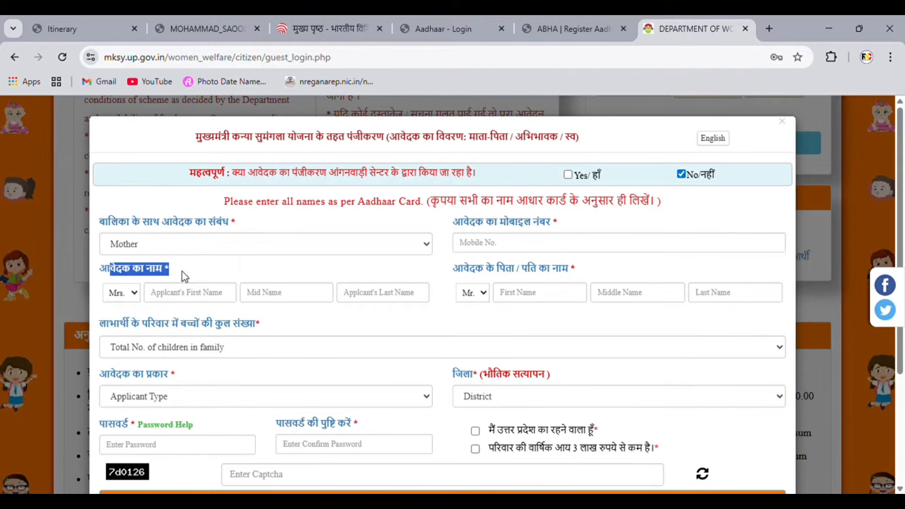
drag(452, 271, 580, 272)
click(579, 271)
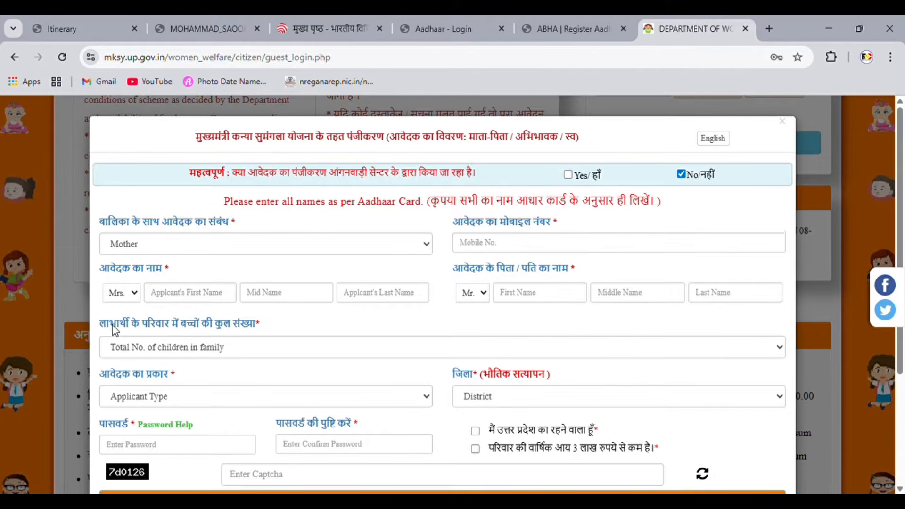
drag(102, 327, 281, 326)
click(217, 356)
click(206, 407)
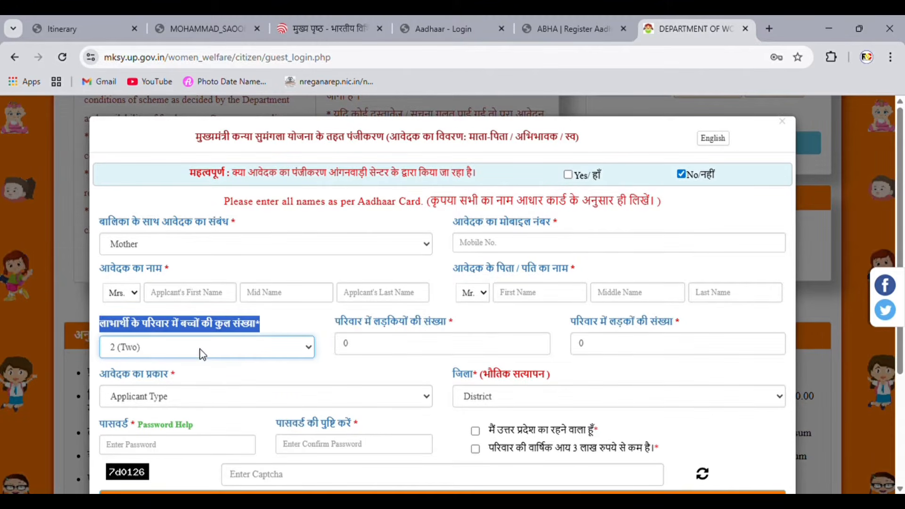
Step: Enter 2 girls and 0 boys, and choose Rural as the applicant type
scroll(257, 297, down, 2)
click(405, 213)
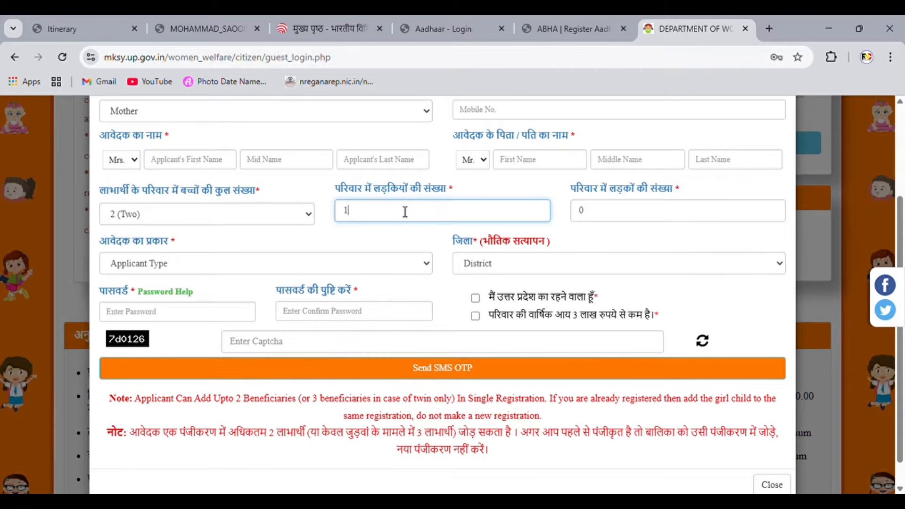
click(651, 219)
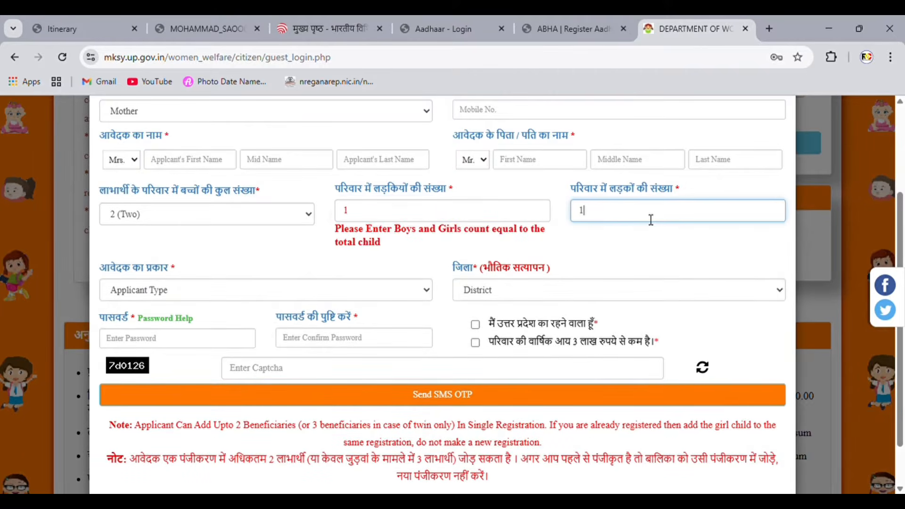
click(174, 265)
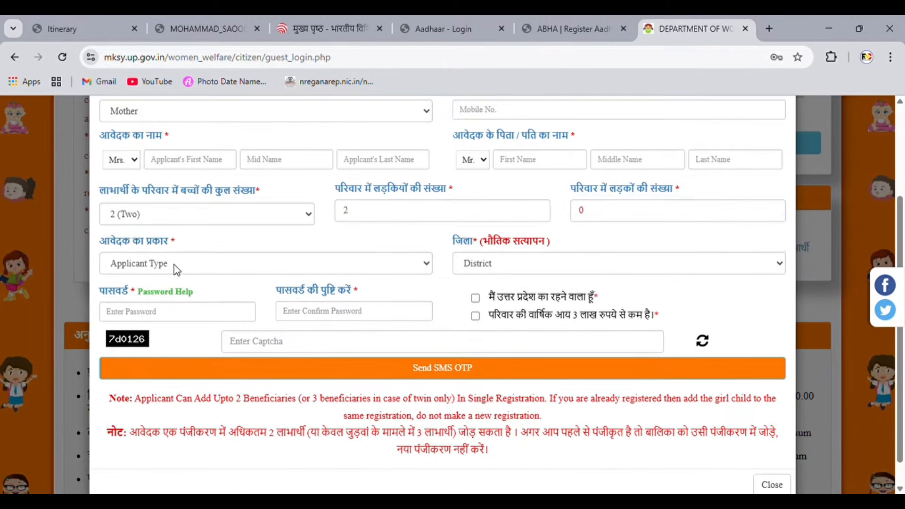
click(179, 264)
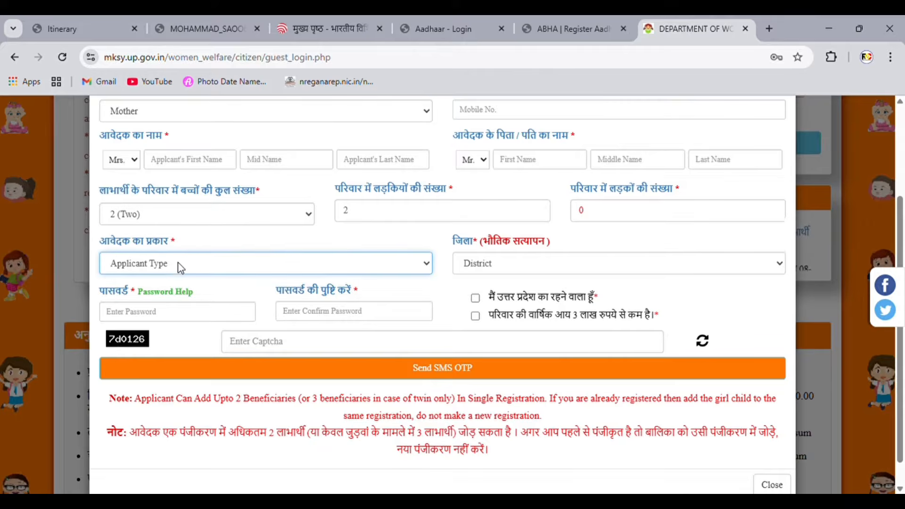
click(164, 296)
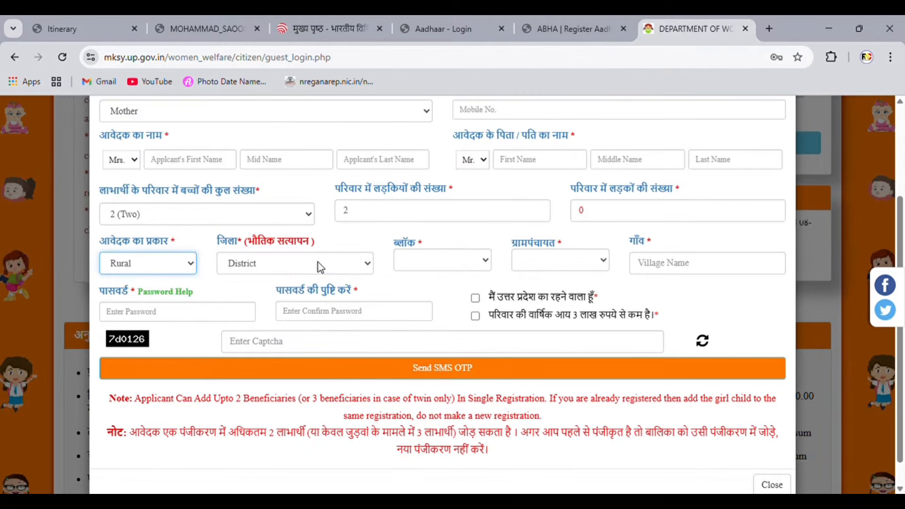
Step: Choose Ayodhya district, MAWAI block and Holupur gram panchayat
key(Tab)
click(312, 133)
click(419, 258)
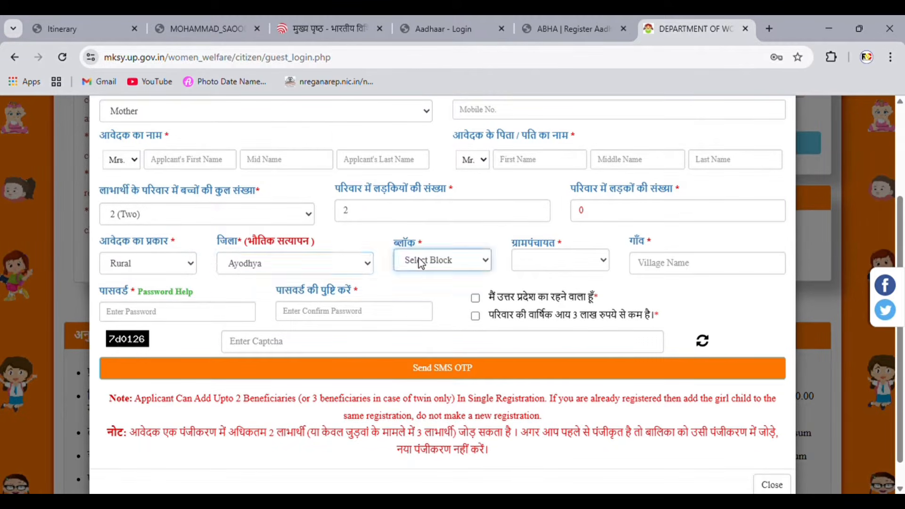
click(440, 365)
click(567, 259)
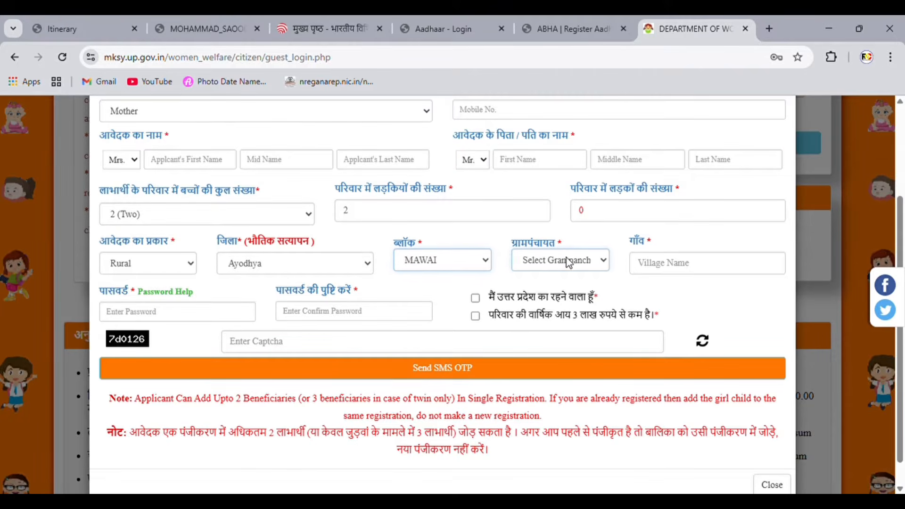
click(556, 152)
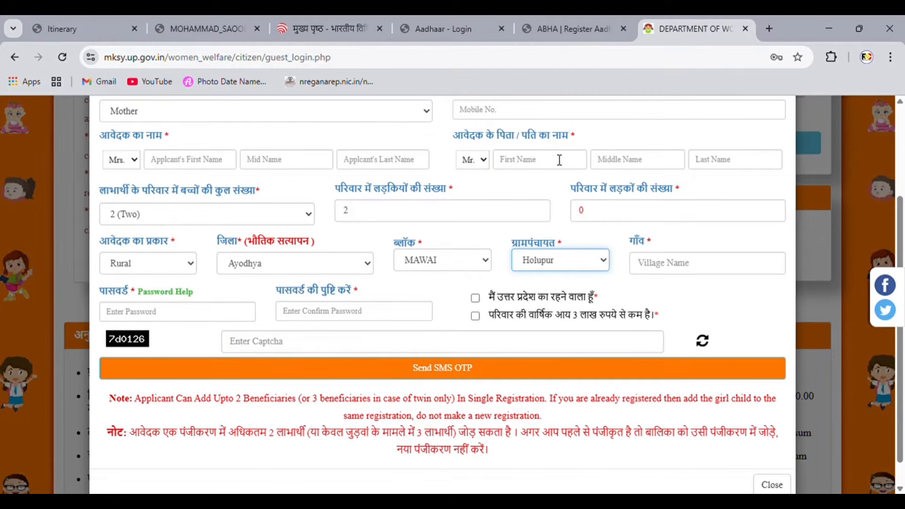
Step: Enter Holupur as the village name
click(682, 271)
text(Holupur)
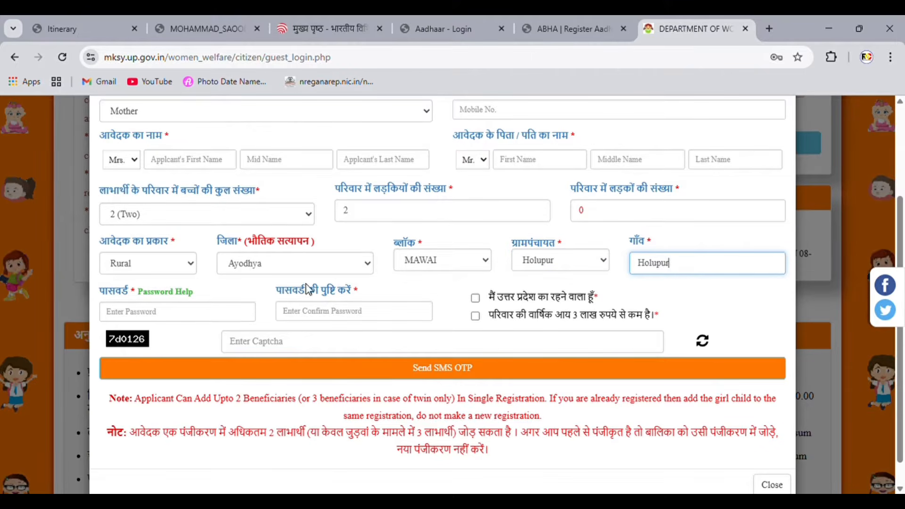
double_click(106, 297)
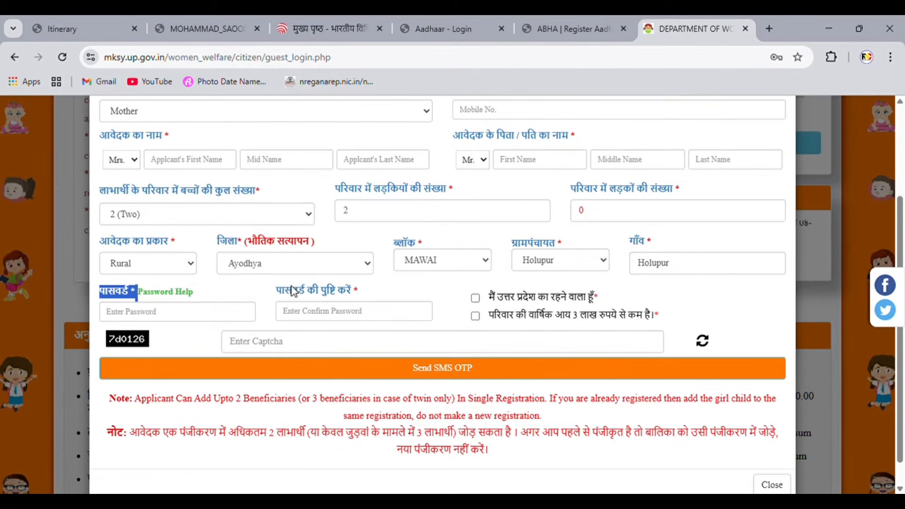
drag(277, 290, 374, 301)
Step: Tick the Uttar Pradesh residence and under-3-lakh family income declarations
click(412, 289)
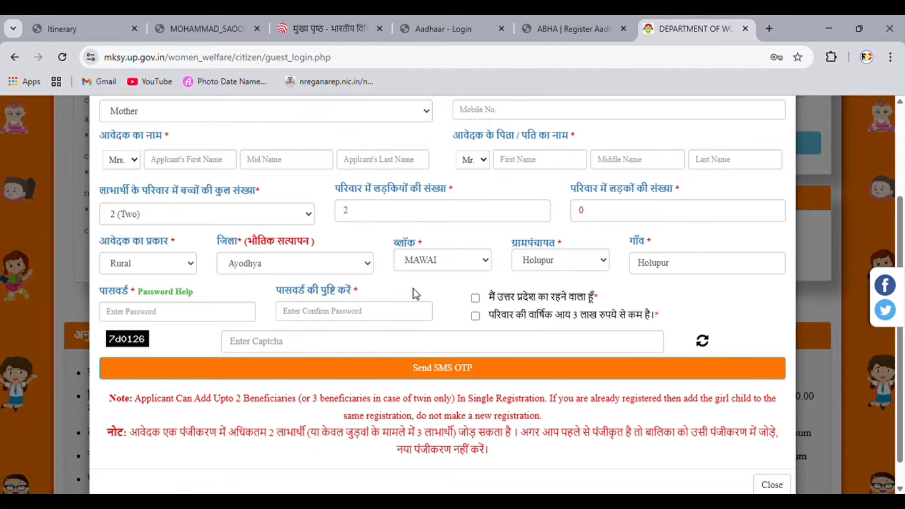
click(475, 299)
drag(491, 298, 597, 300)
click(602, 294)
click(476, 316)
drag(495, 318, 666, 324)
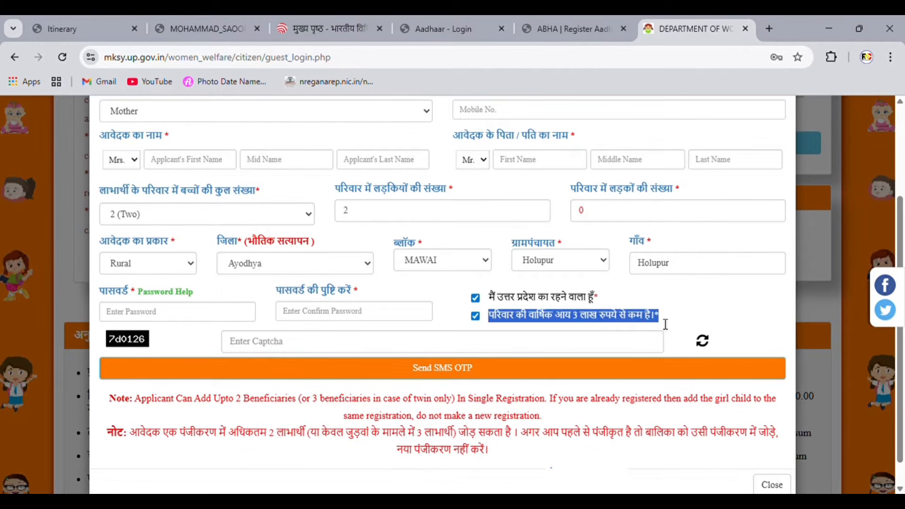
Step: Fill in the captcha and verify the OTP to complete sign-up
click(666, 324)
drag(492, 322, 652, 323)
click(662, 315)
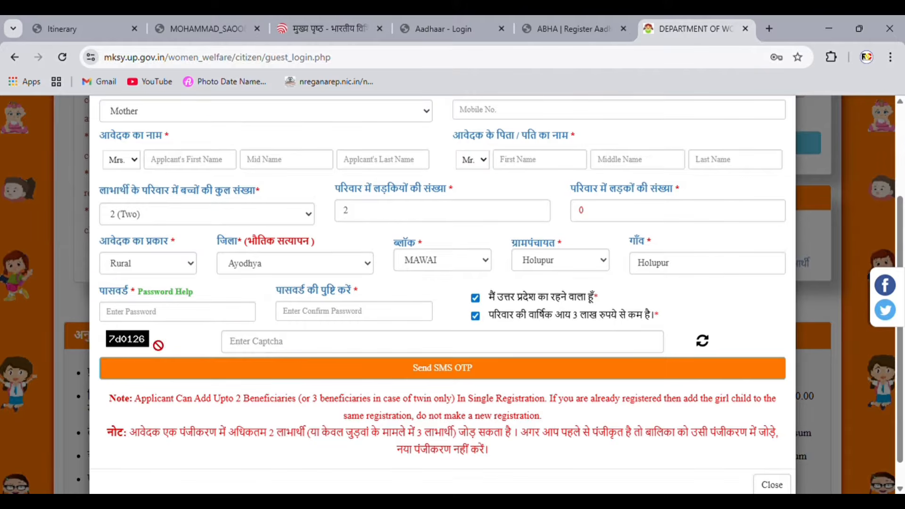
click(253, 347)
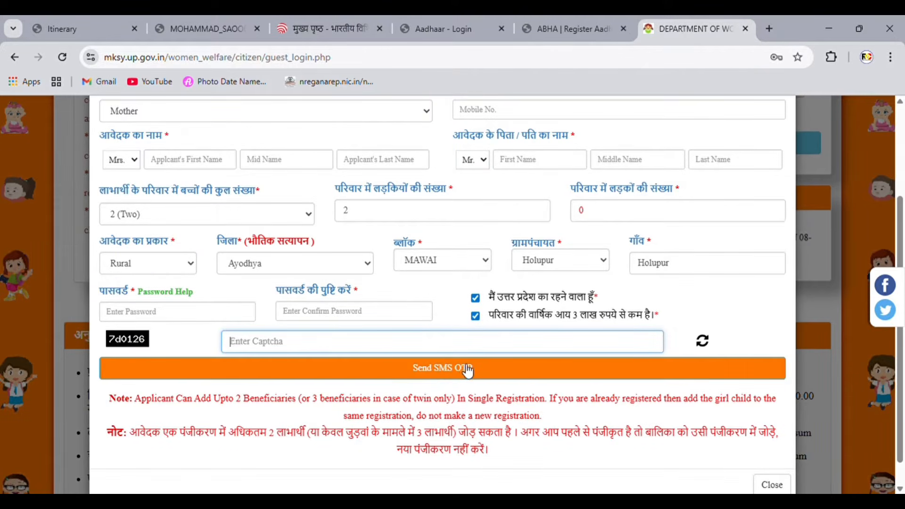
click(387, 392)
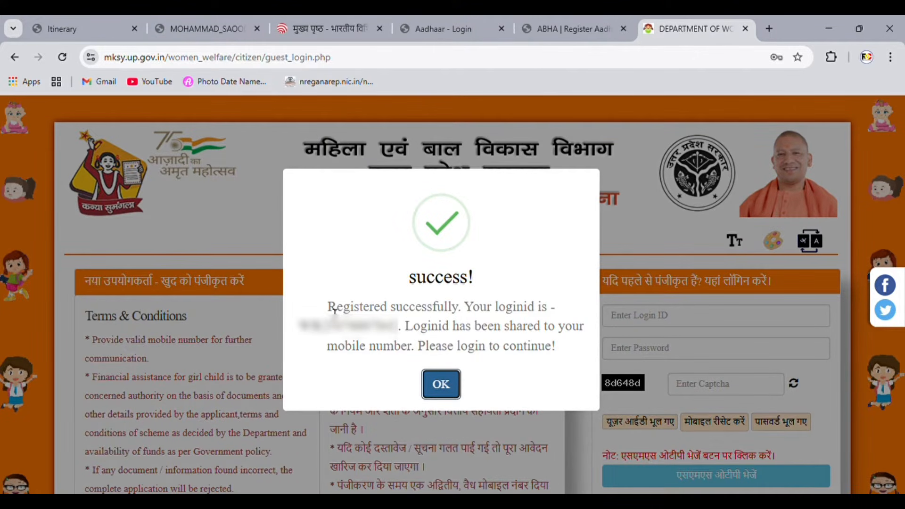
Step: Read the registration success message about the login ID sent by SMS, then dismiss it
drag(329, 306, 558, 311)
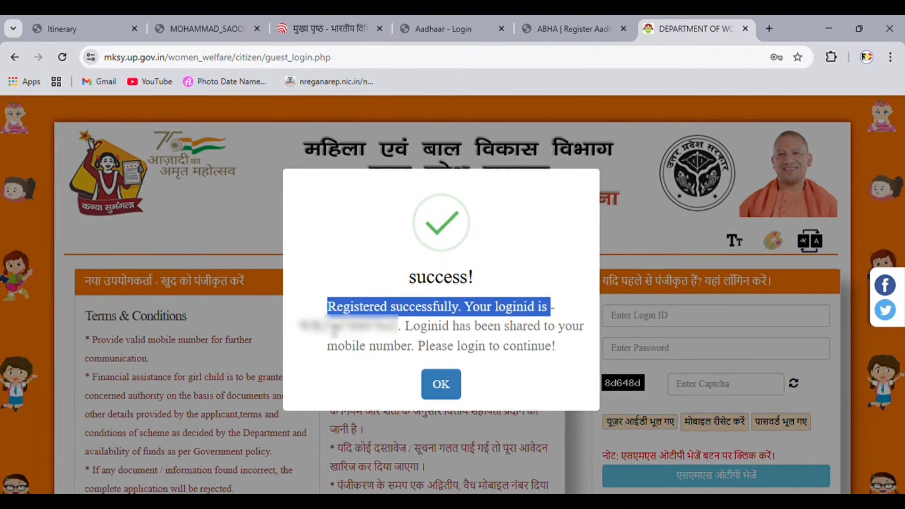
click(313, 331)
drag(313, 331, 582, 333)
click(552, 357)
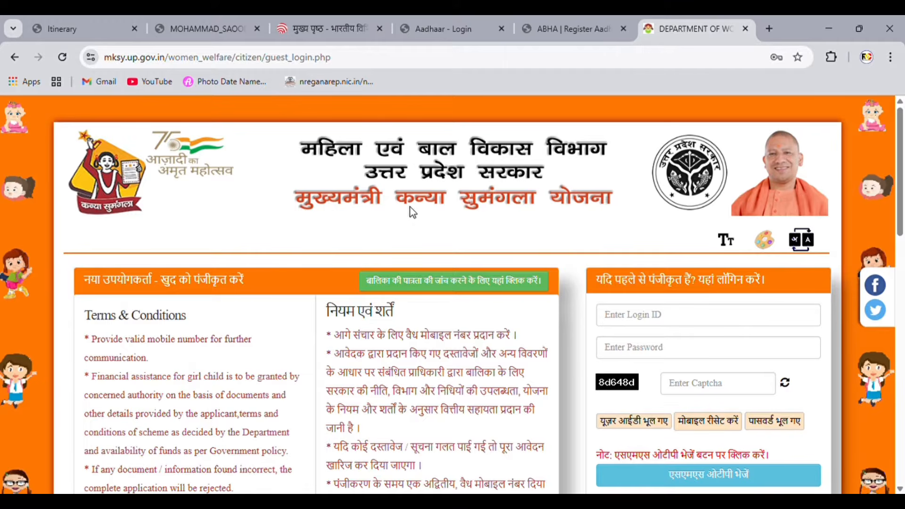
Step: Request a sign-in OTP, enter the received code, and verify it to sign in
drag(604, 287, 788, 279)
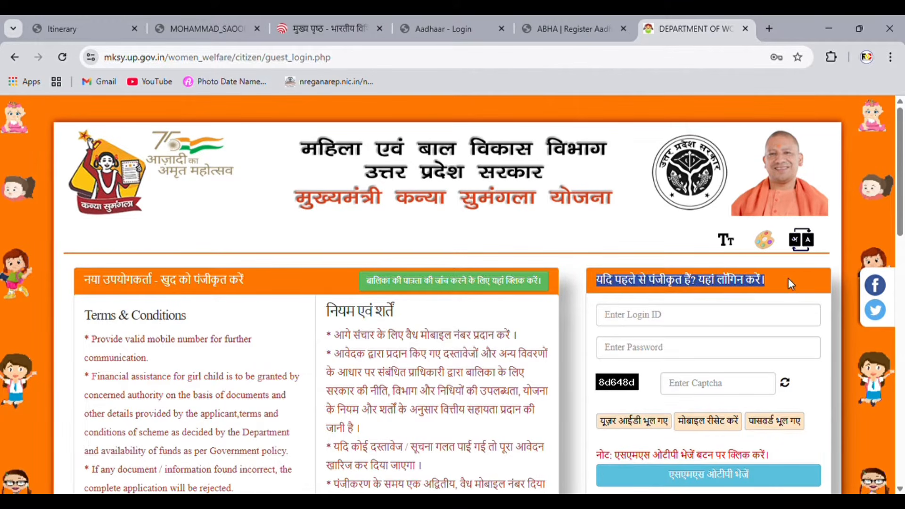
click(772, 297)
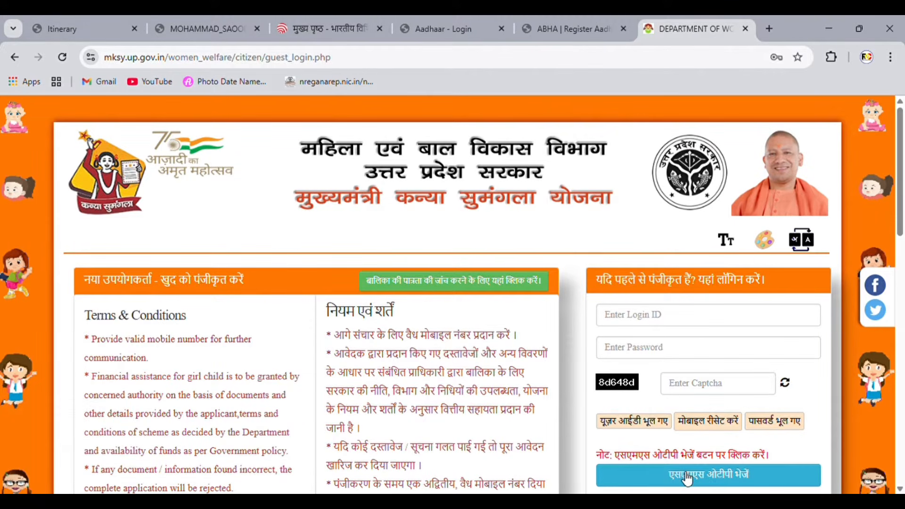
click(723, 477)
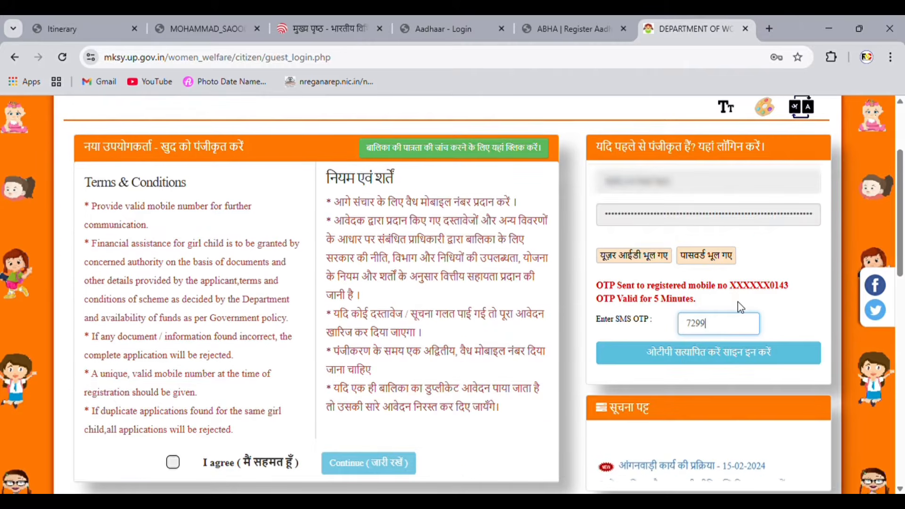
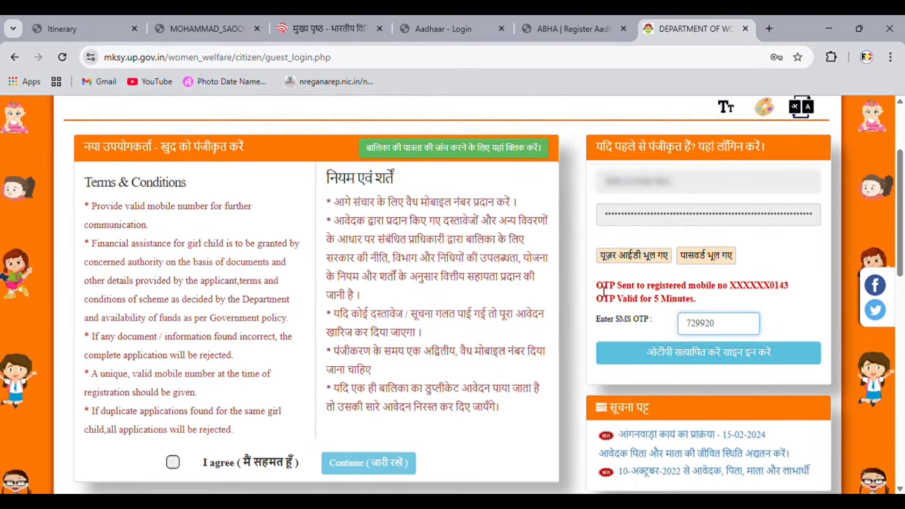
triple_click(754, 301)
click(755, 301)
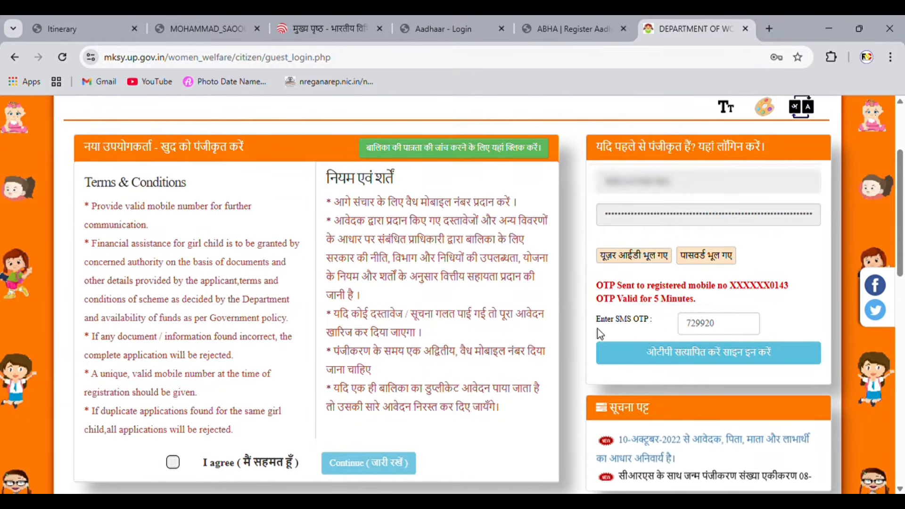
drag(597, 328, 669, 323)
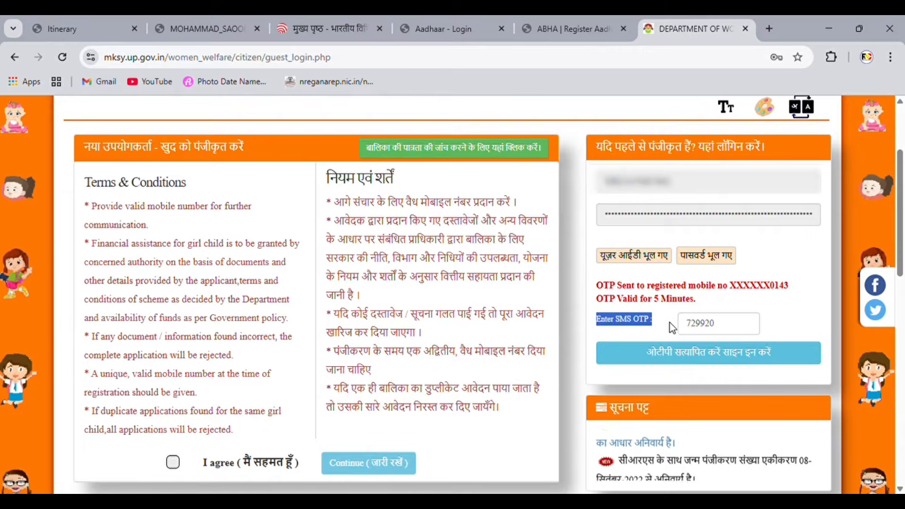
click(713, 353)
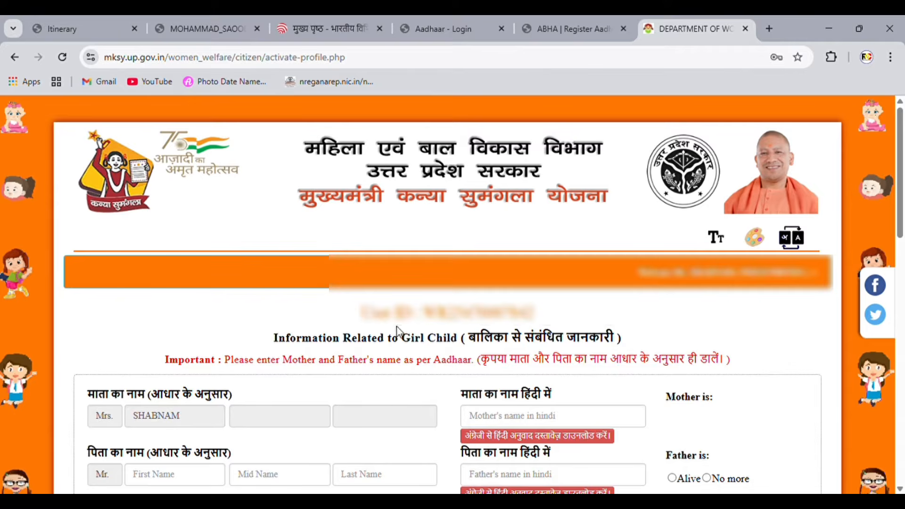
Step: Review the girl child information section with the mother's and father's name fields
drag(276, 337, 630, 343)
click(629, 342)
drag(101, 400, 245, 406)
click(245, 405)
drag(471, 399, 575, 400)
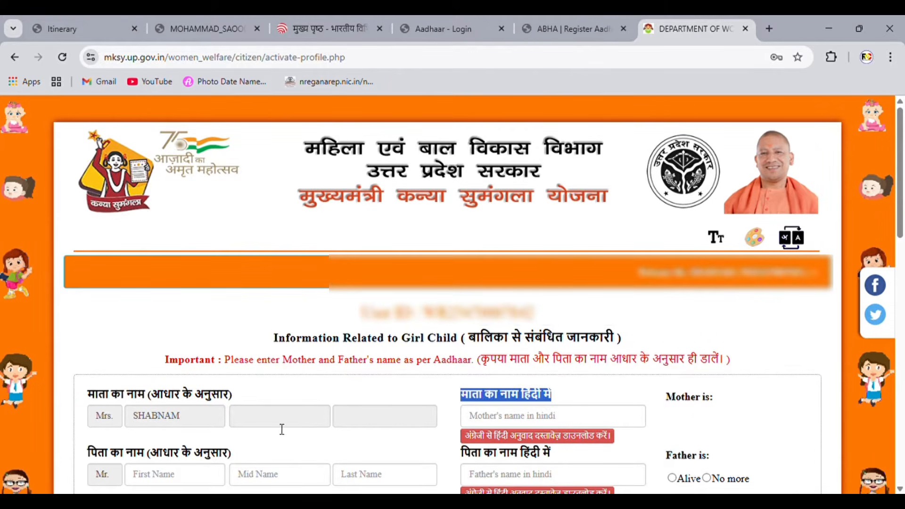
drag(101, 457, 222, 458)
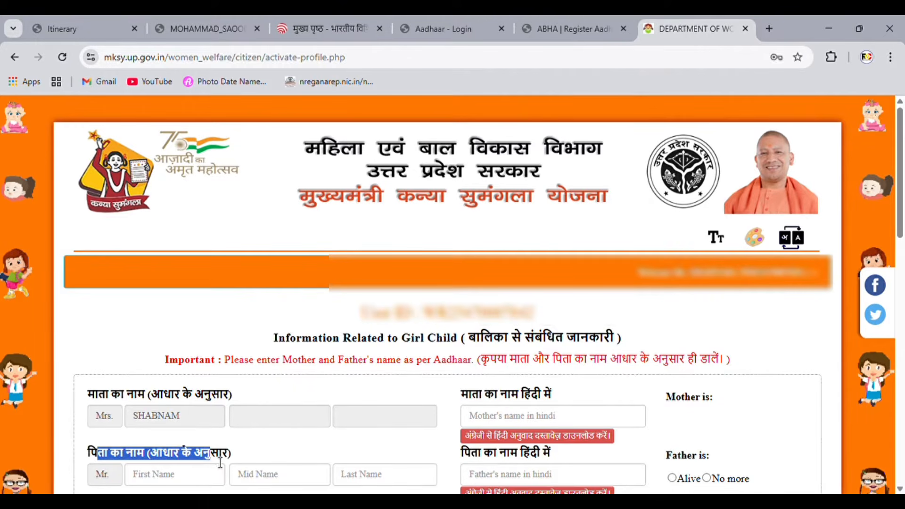
click(264, 456)
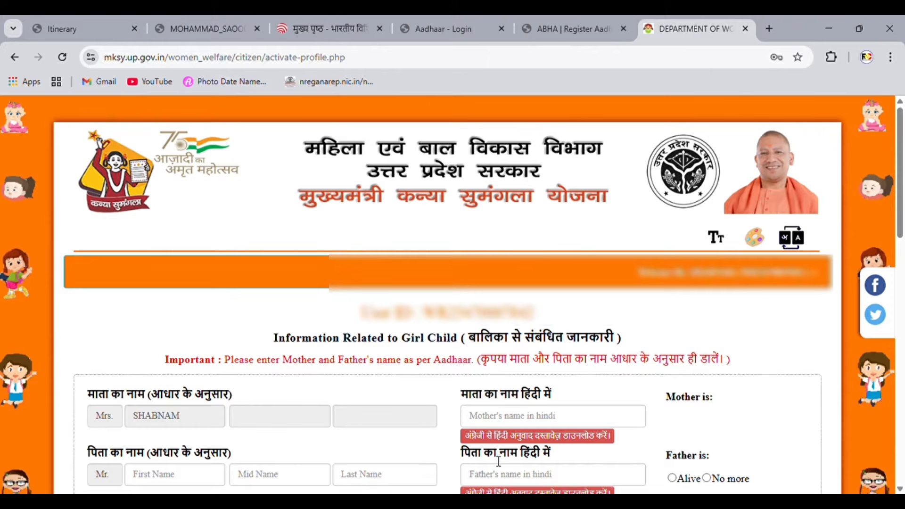
drag(499, 461, 574, 462)
click(583, 460)
Step: Select Mother as the bank account holder's relation to the girl
scroll(405, 434, down, 10)
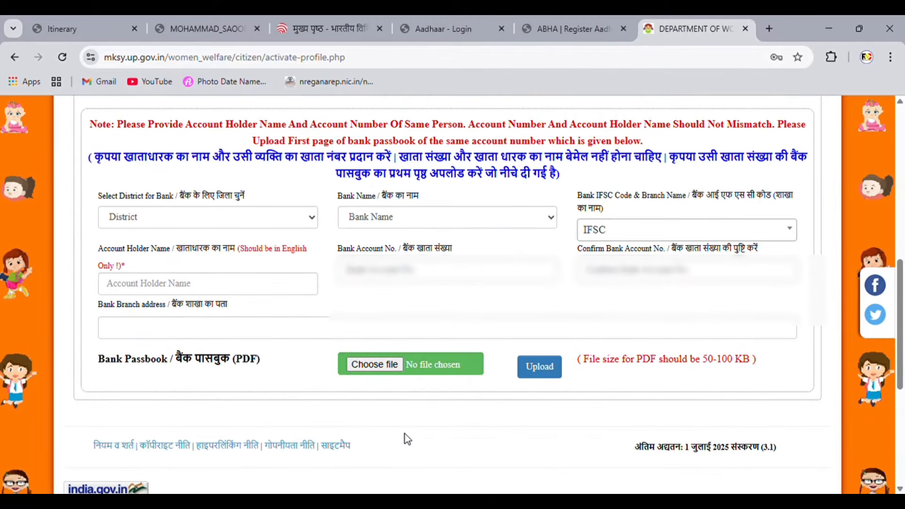
scroll(407, 439, up, 3)
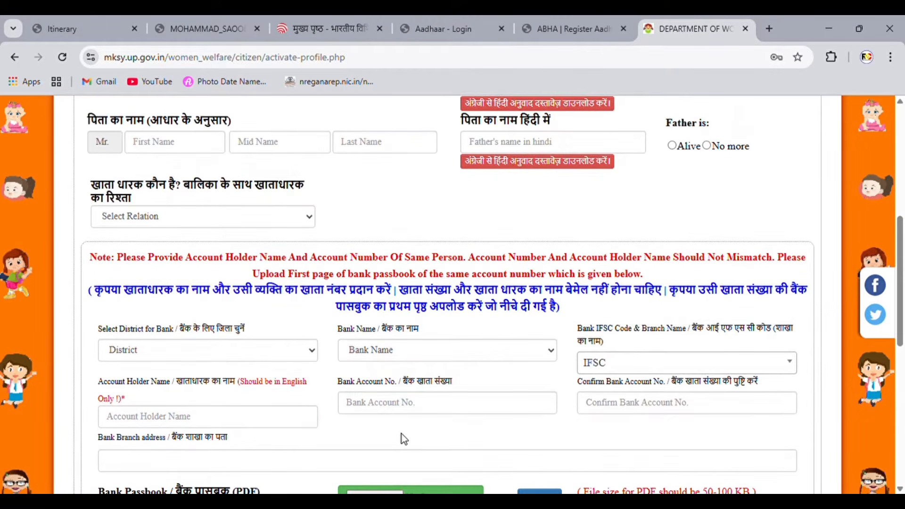
drag(98, 126, 253, 121)
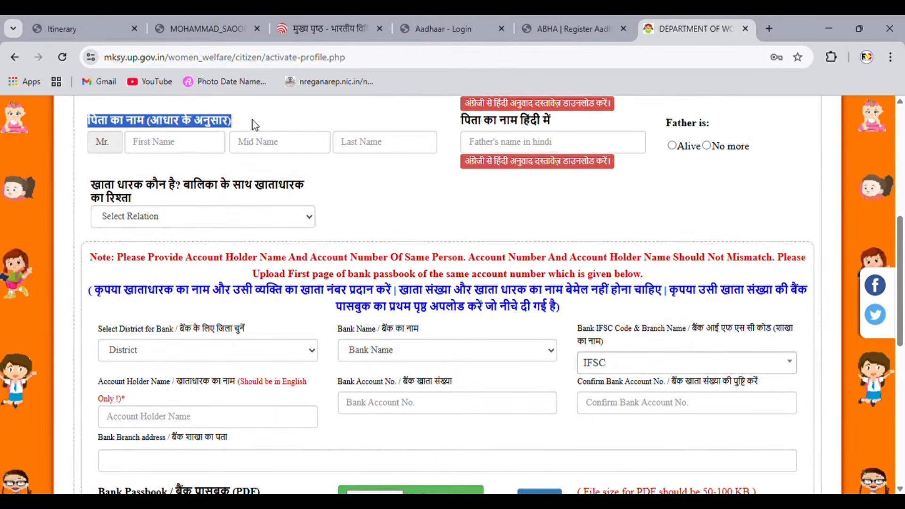
click(386, 187)
drag(96, 200, 198, 201)
click(294, 195)
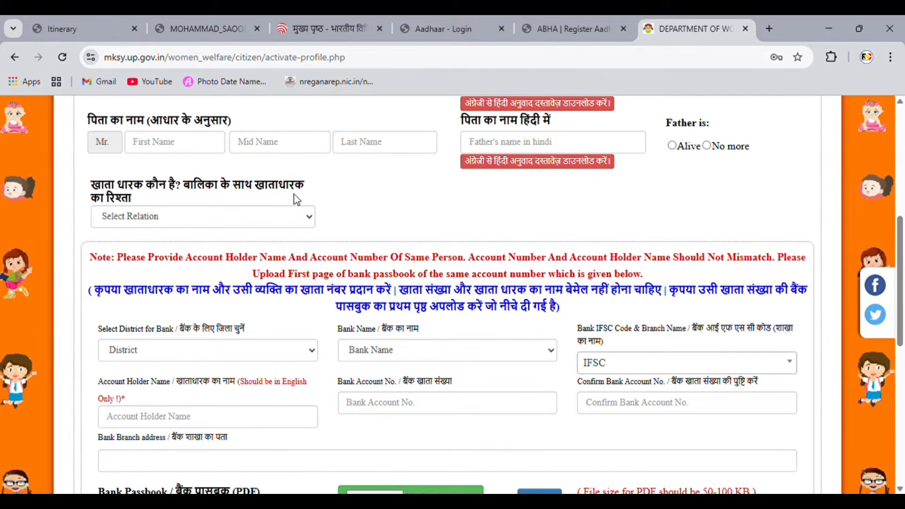
click(205, 219)
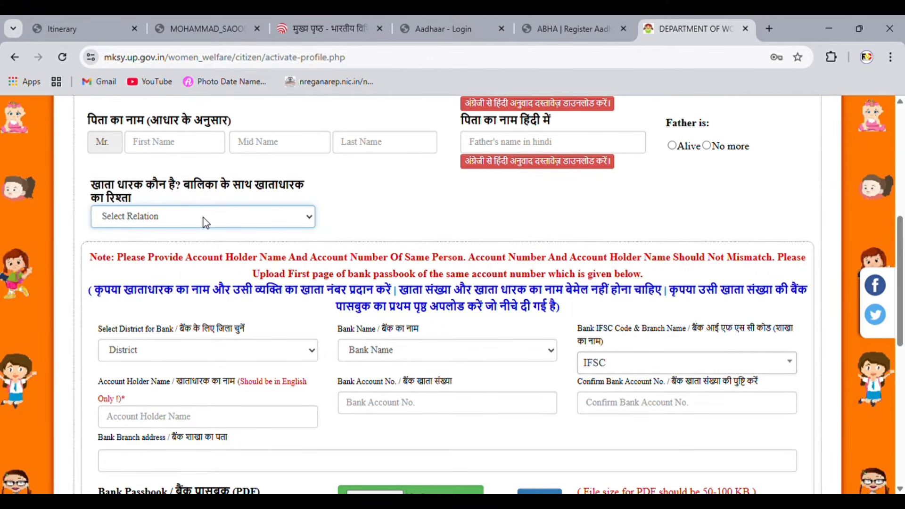
click(211, 254)
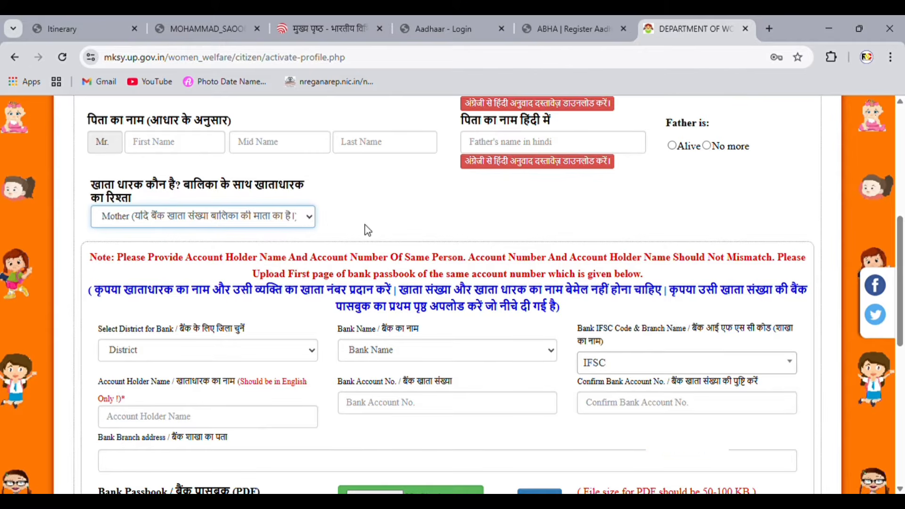
Step: Review the account holder name notes and the passbook first-page upload instruction
drag(90, 257, 738, 266)
click(738, 265)
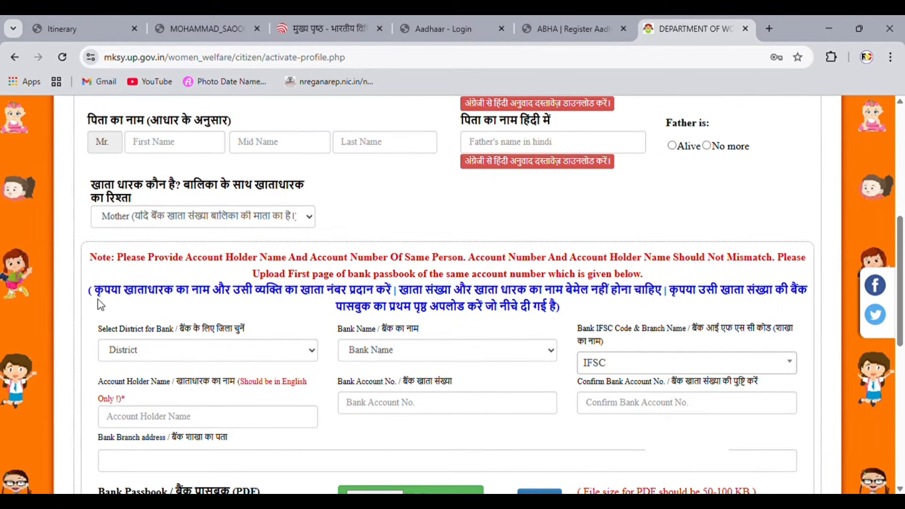
drag(103, 290, 810, 299)
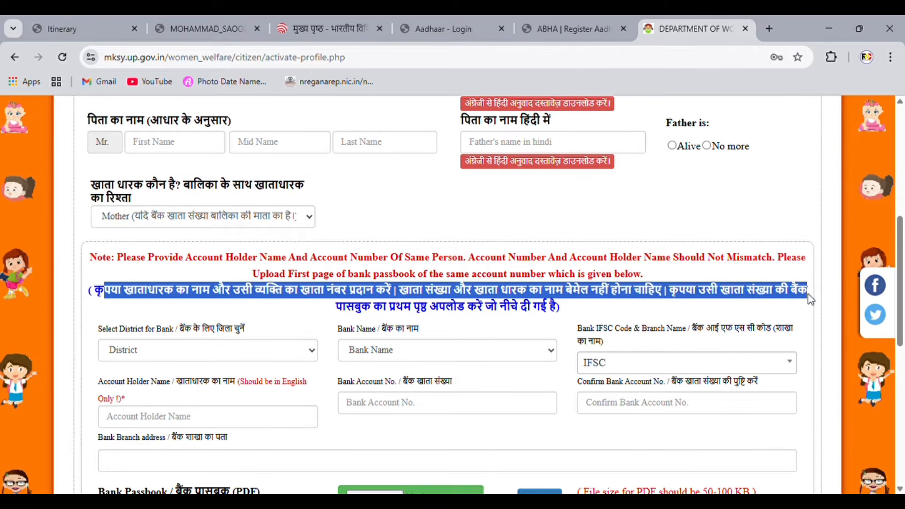
click(605, 308)
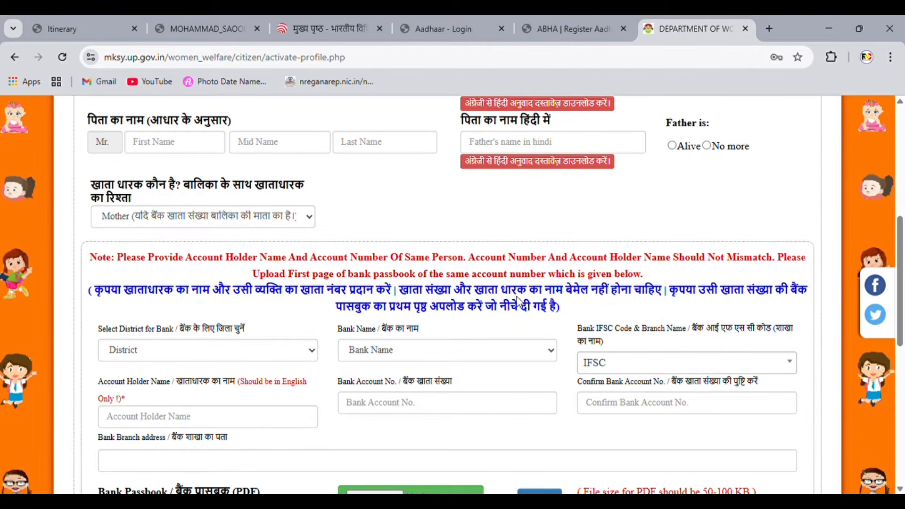
drag(355, 309, 545, 311)
click(593, 310)
Step: Choose Ayodhya district, ARYAVART BANK, and the BKID0ARYAGB - DILWAL branch IFSC
click(300, 357)
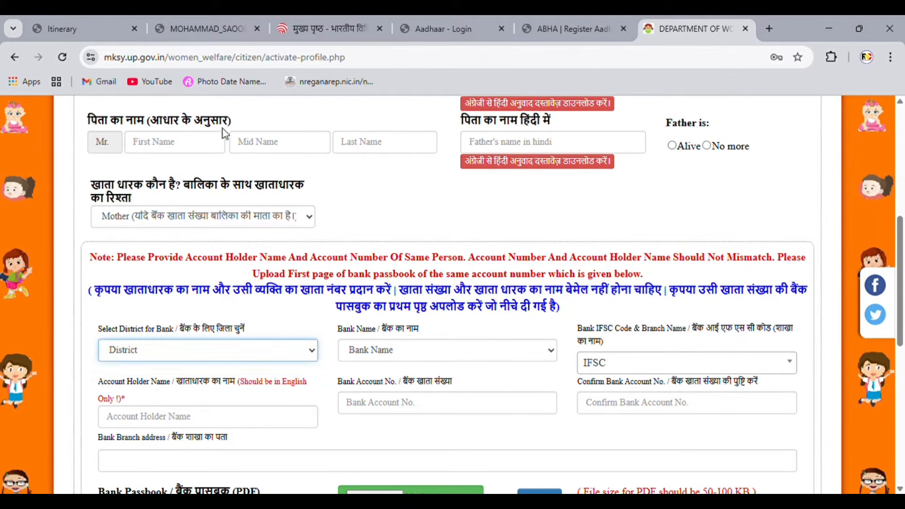
click(325, 260)
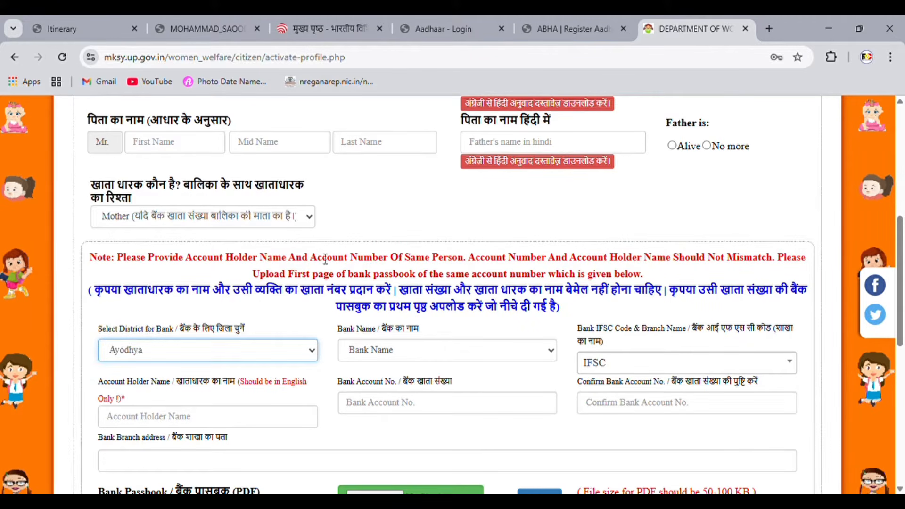
click(384, 354)
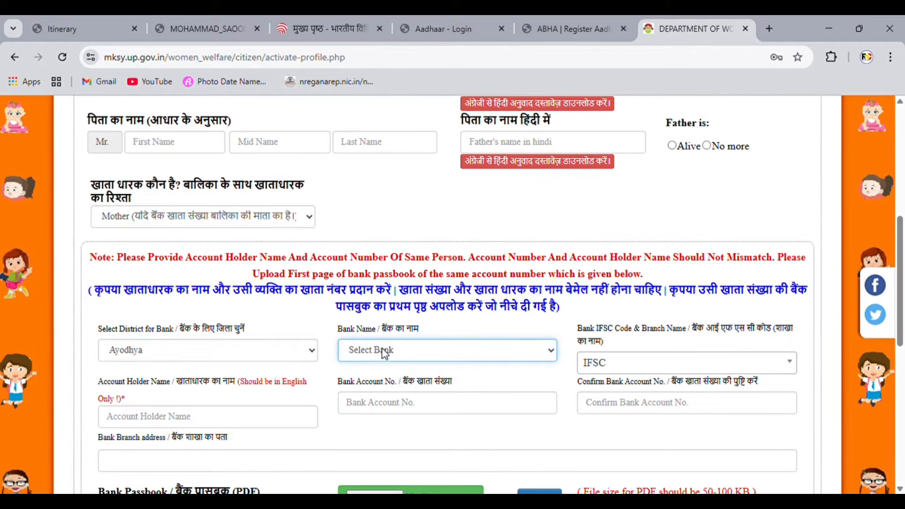
click(418, 81)
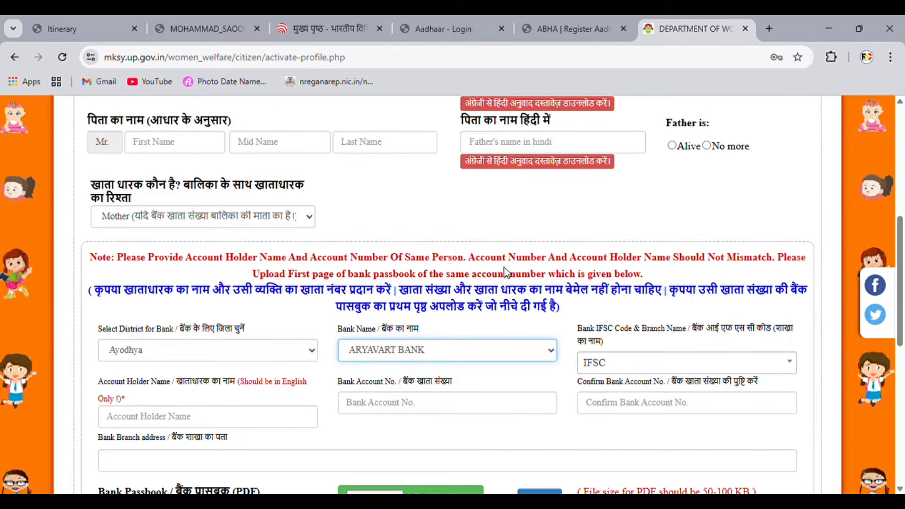
click(616, 365)
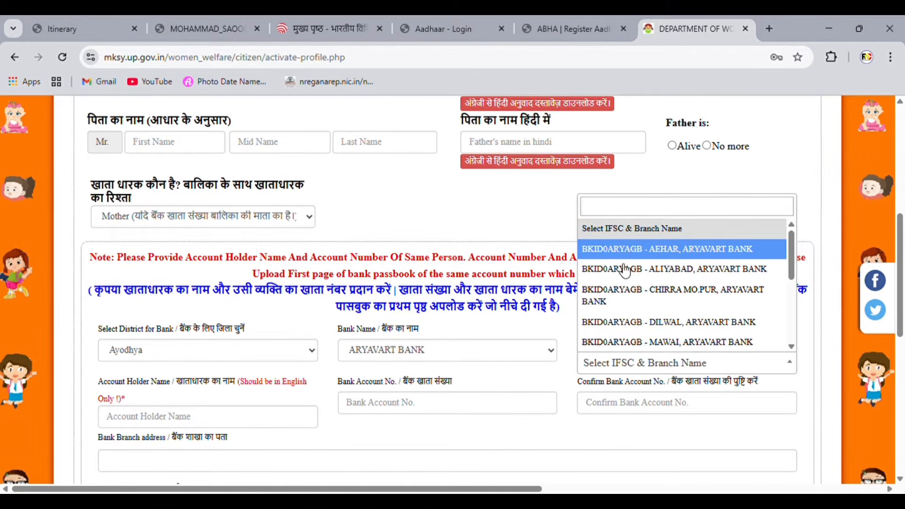
click(630, 323)
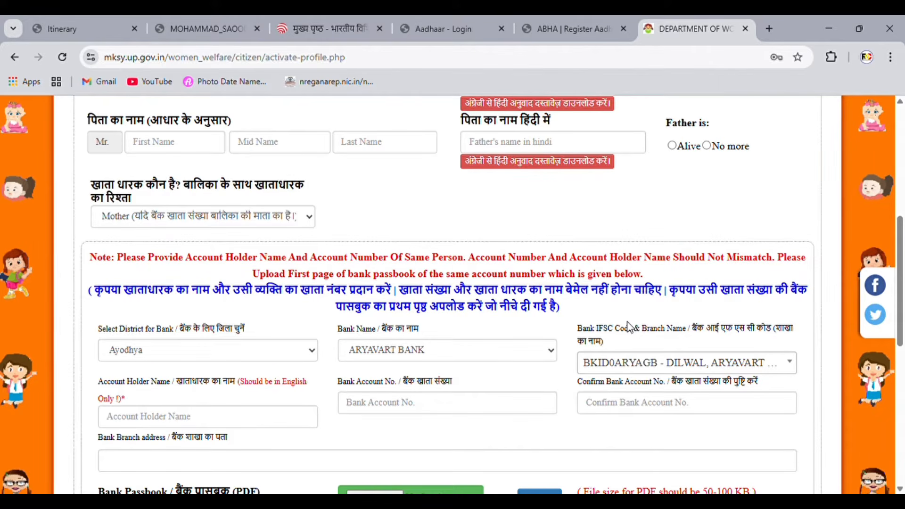
Step: Review the account holder name, account number, confirm number and branch address fields
drag(103, 385, 262, 389)
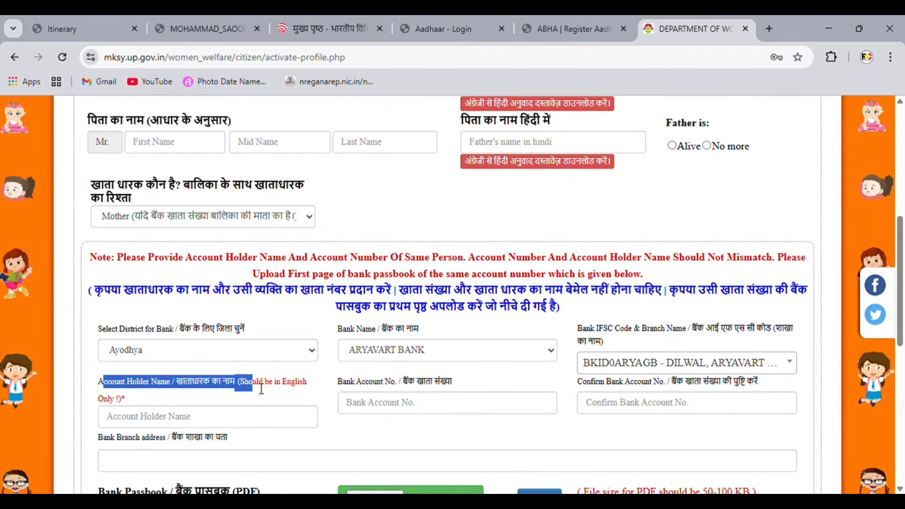
drag(337, 391, 487, 393)
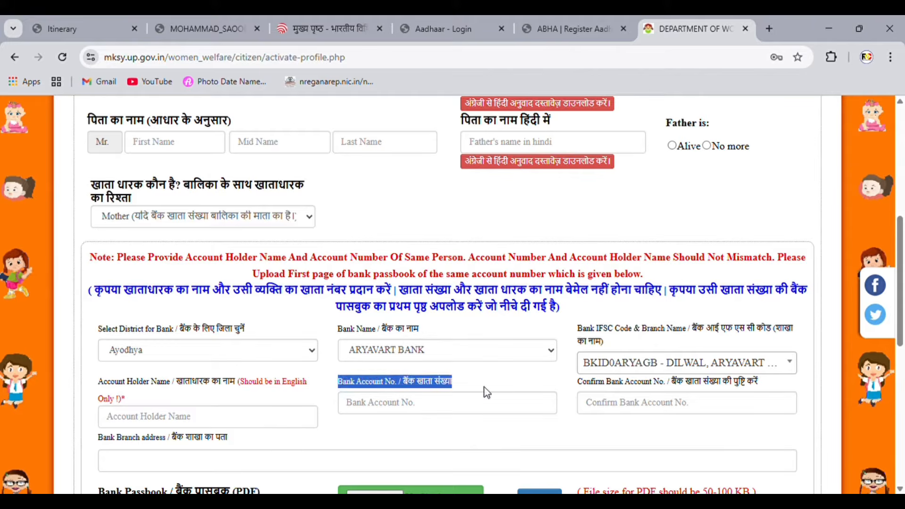
drag(587, 382, 765, 383)
click(755, 383)
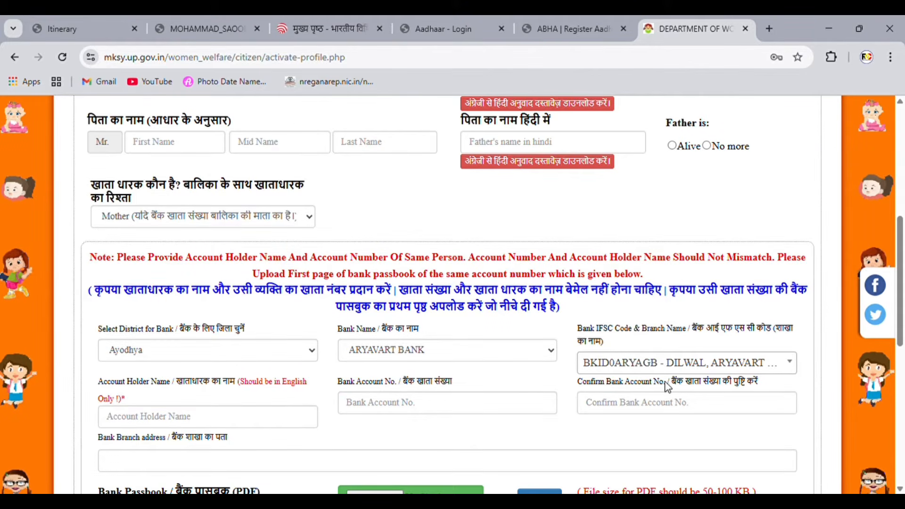
drag(112, 438, 224, 440)
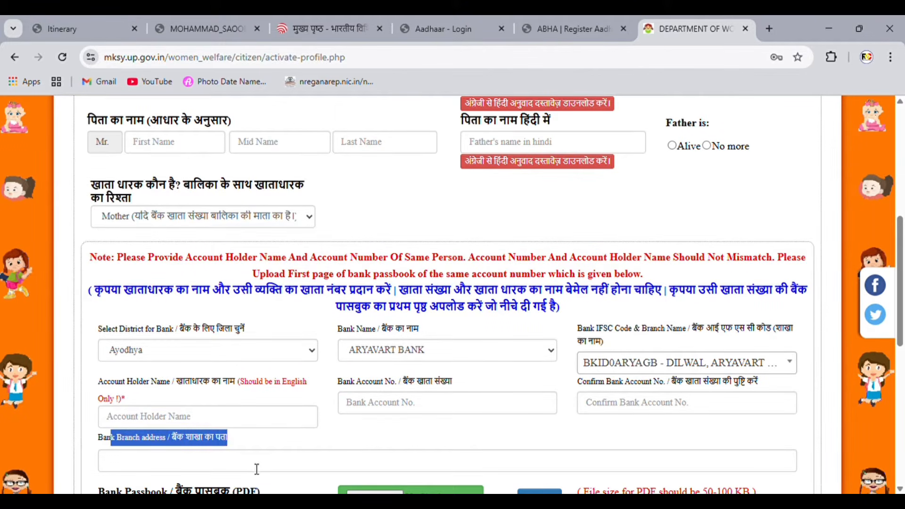
Step: Upload the bank passbook PDF (50-100 KB) with branch address and submit the bank details
scroll(311, 433, down, 5)
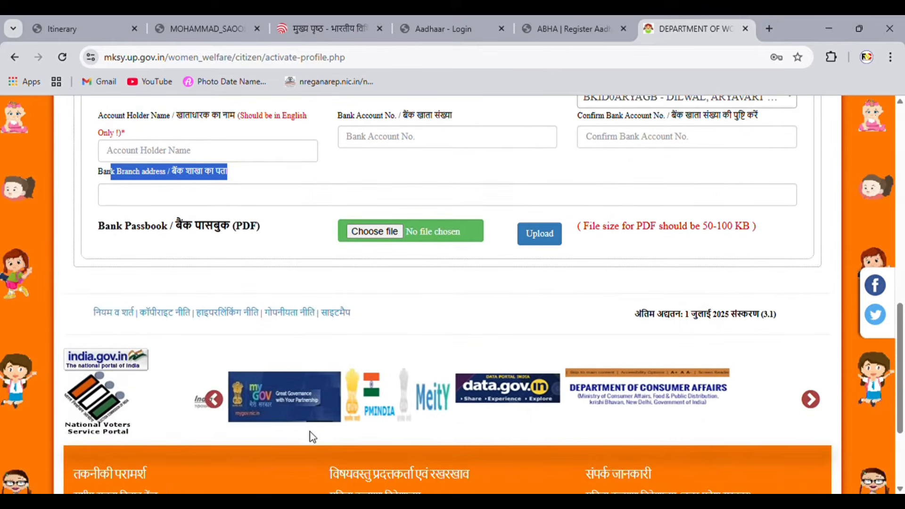
click(113, 234)
drag(99, 232, 262, 237)
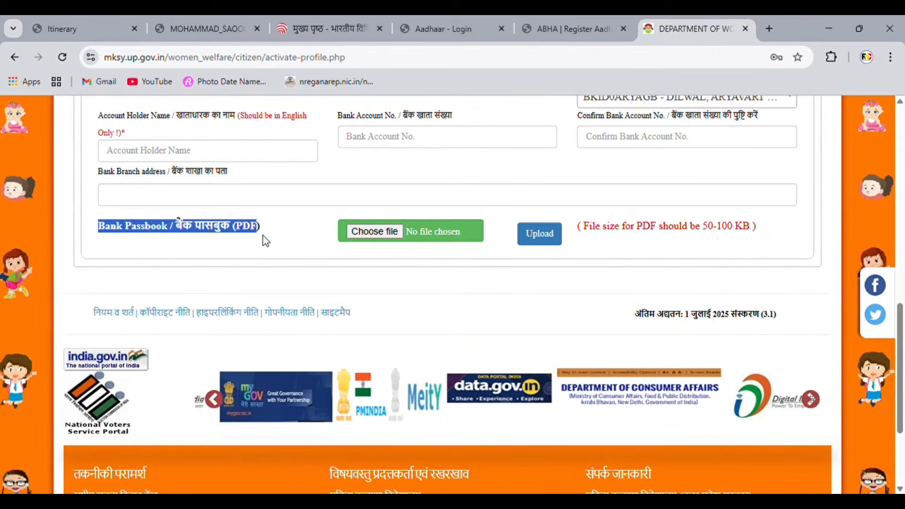
click(710, 238)
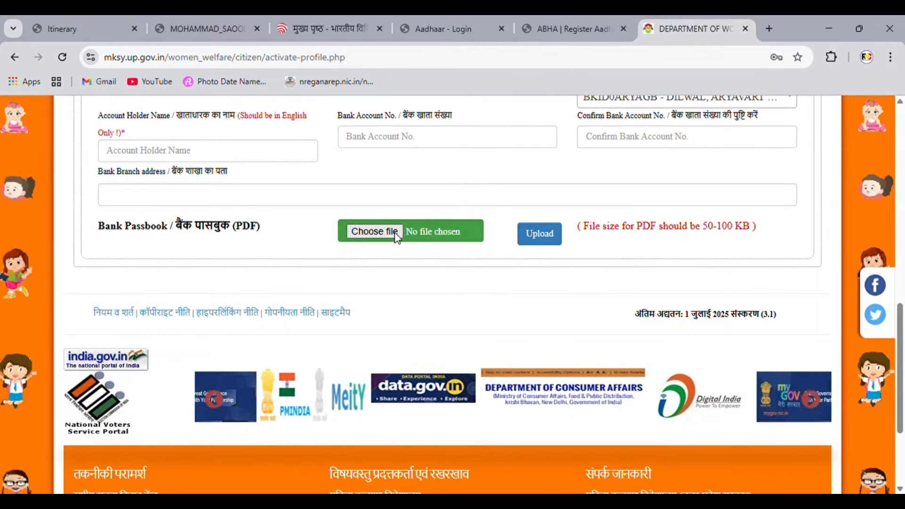
drag(584, 227, 759, 231)
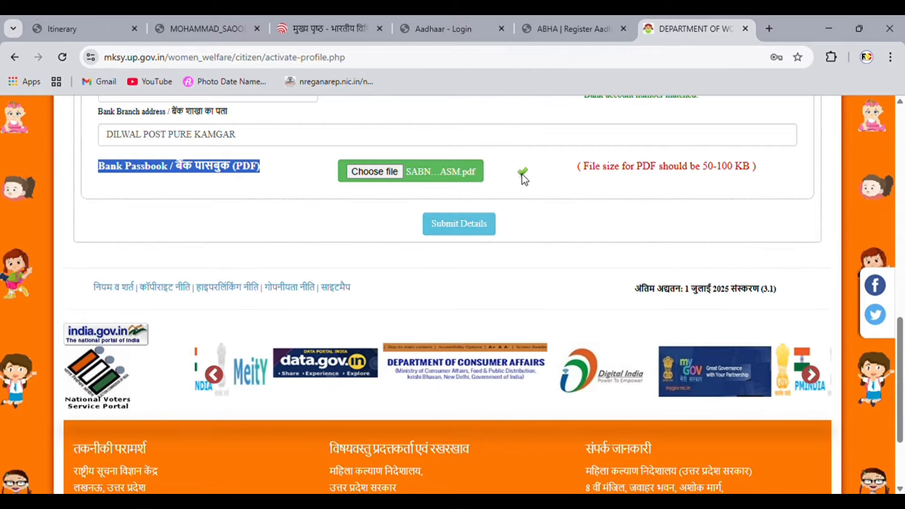
click(468, 230)
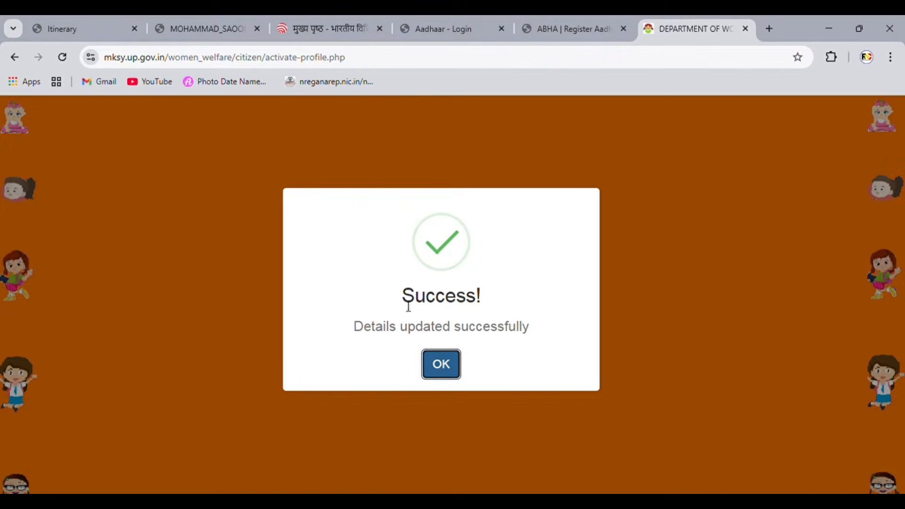
Step: Acknowledge the 'Details updated successfully' message to return to the dashboard
drag(408, 307, 496, 307)
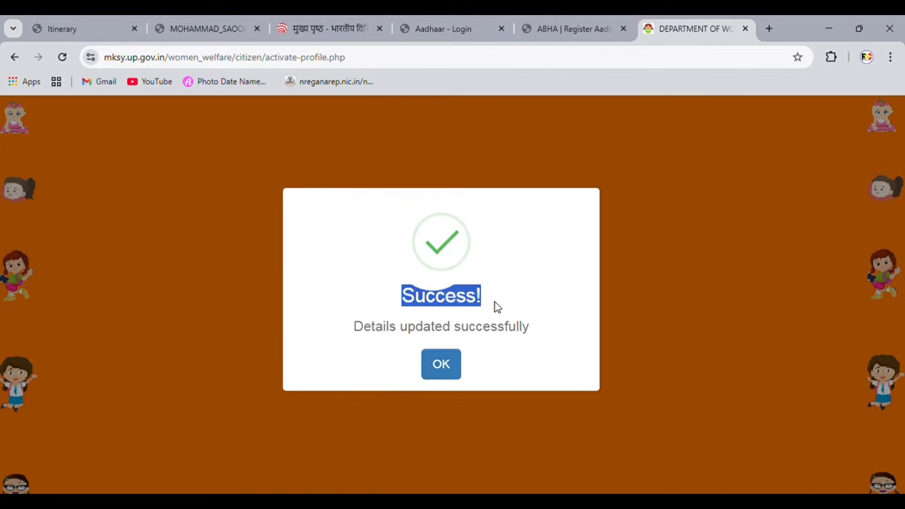
drag(354, 332, 535, 333)
click(532, 336)
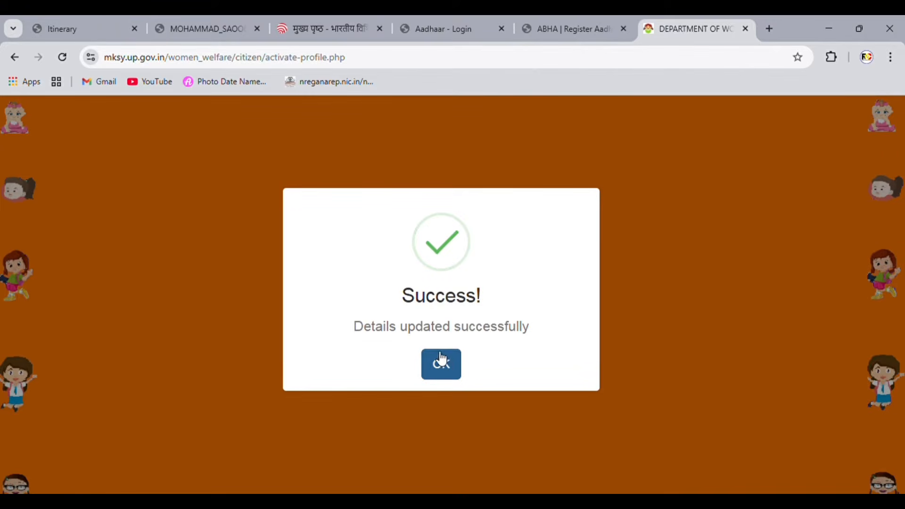
click(451, 368)
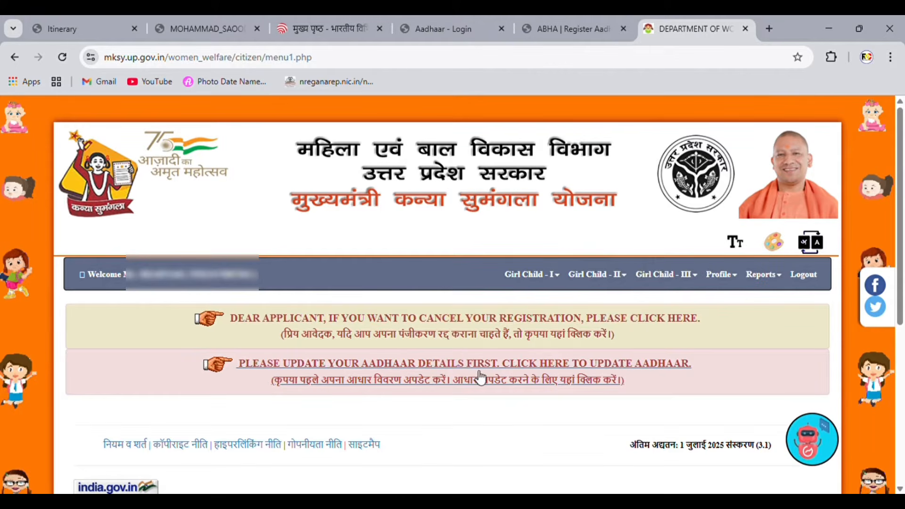
Step: Open the Update Aadhaar page listing the applicant and the girl child's father
click(414, 375)
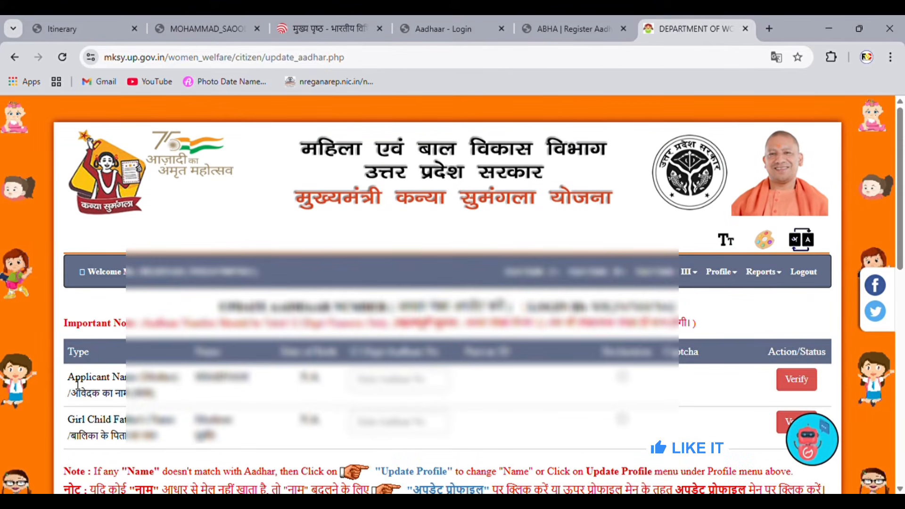
drag(67, 371, 154, 400)
drag(74, 419, 156, 442)
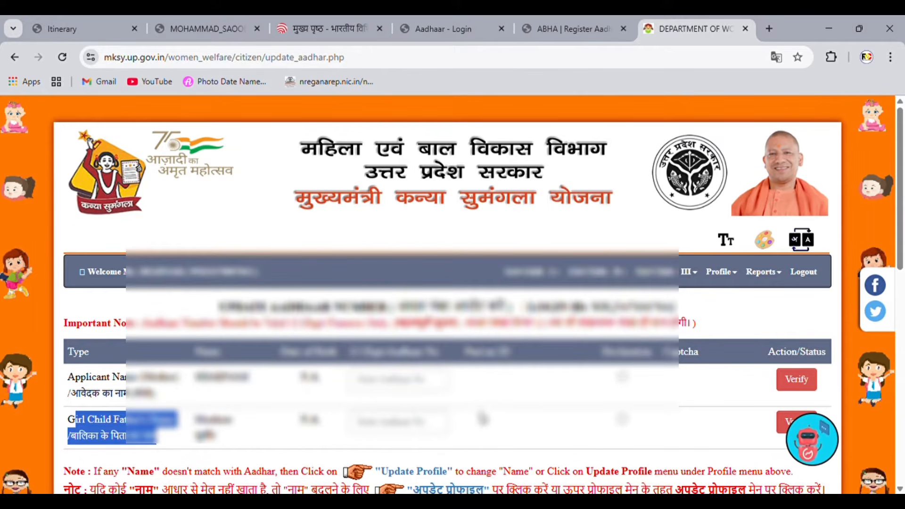
scroll(481, 420, down, 3)
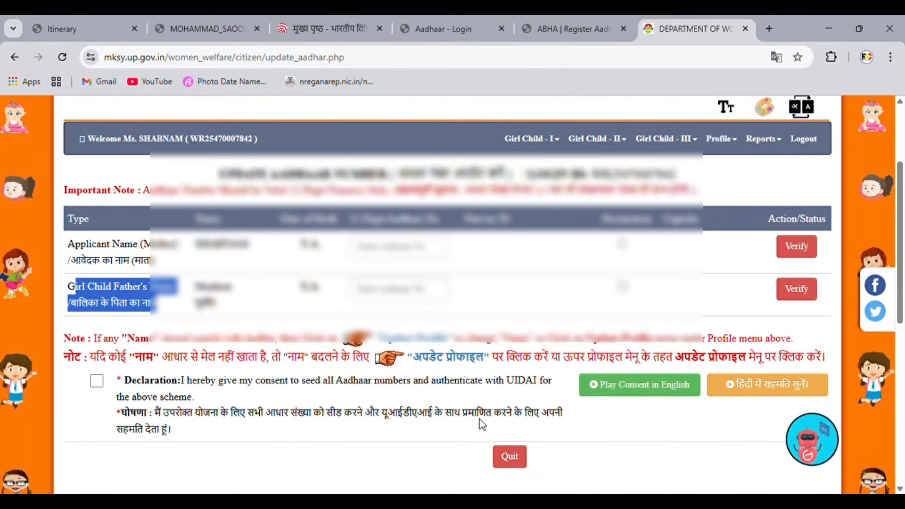
click(377, 227)
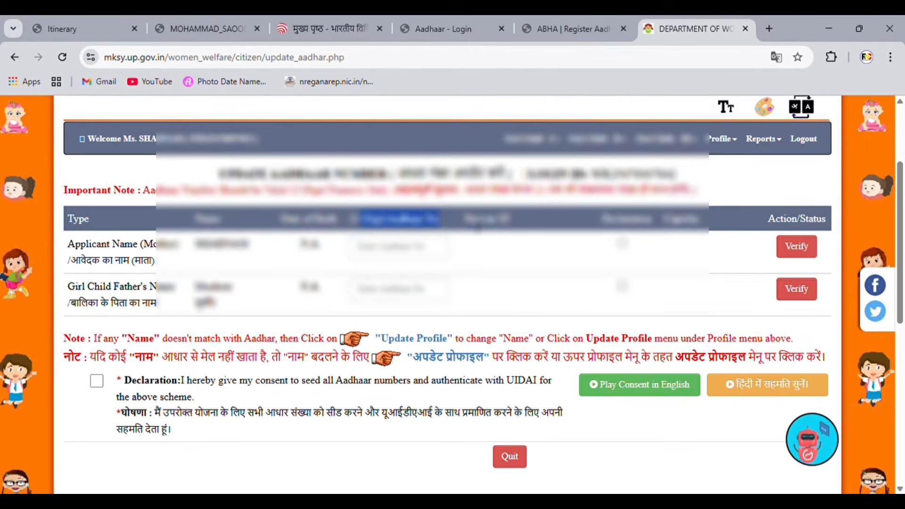
Step: Tick both Aadhaar declarations, fill the captchas, and verify both rows
click(623, 244)
click(623, 287)
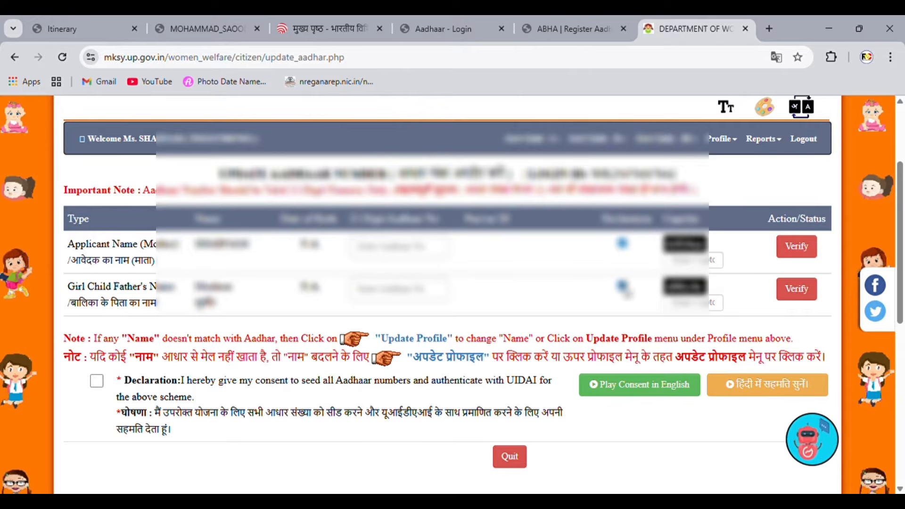
drag(681, 221, 702, 222)
click(739, 226)
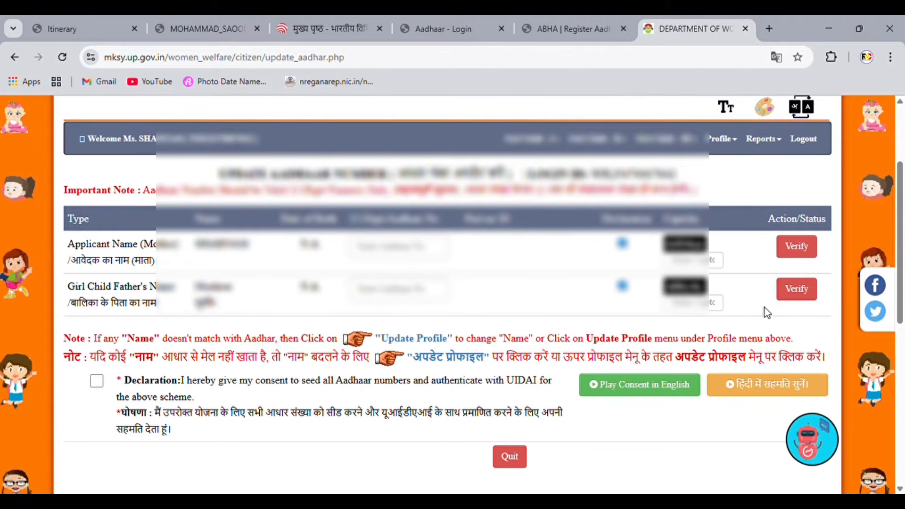
click(797, 288)
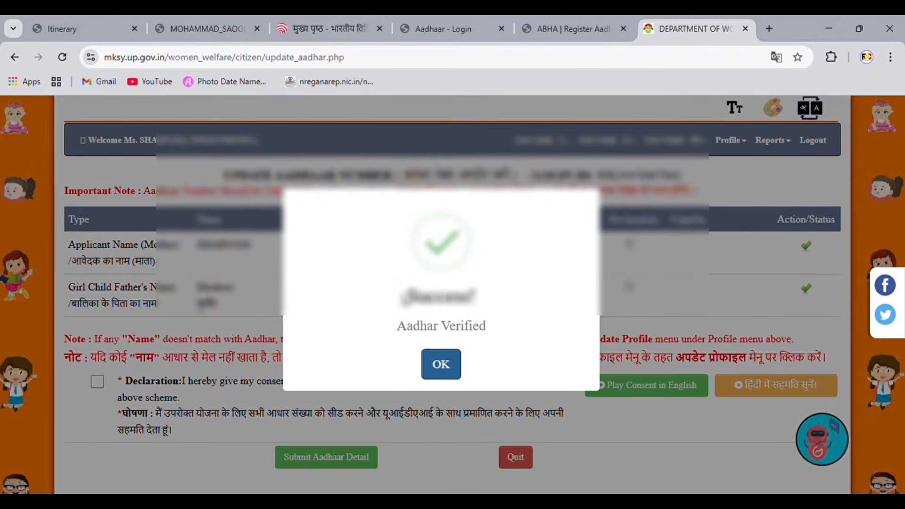
Step: Dismiss the Aadhar Verified popup, then submit the applicant's verified Aadhaar and Parivar ID details and confirm
click(440, 364)
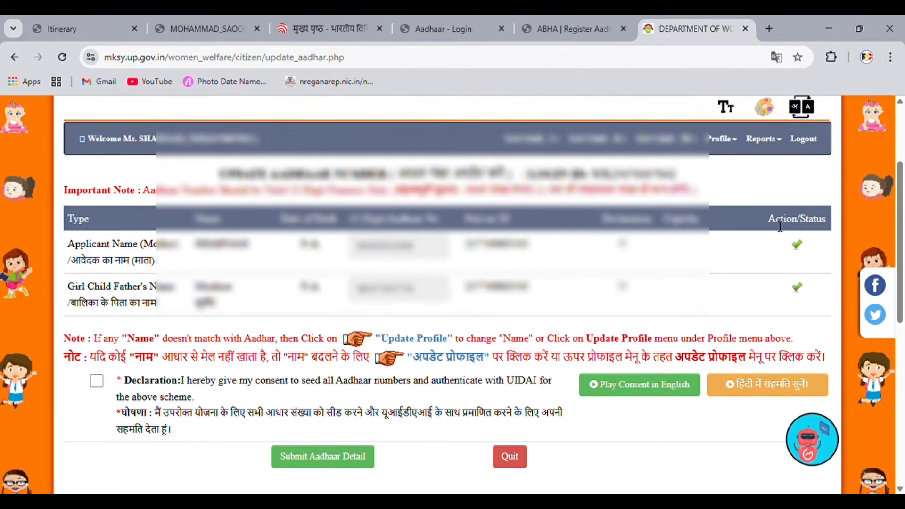
drag(777, 219, 818, 279)
click(817, 280)
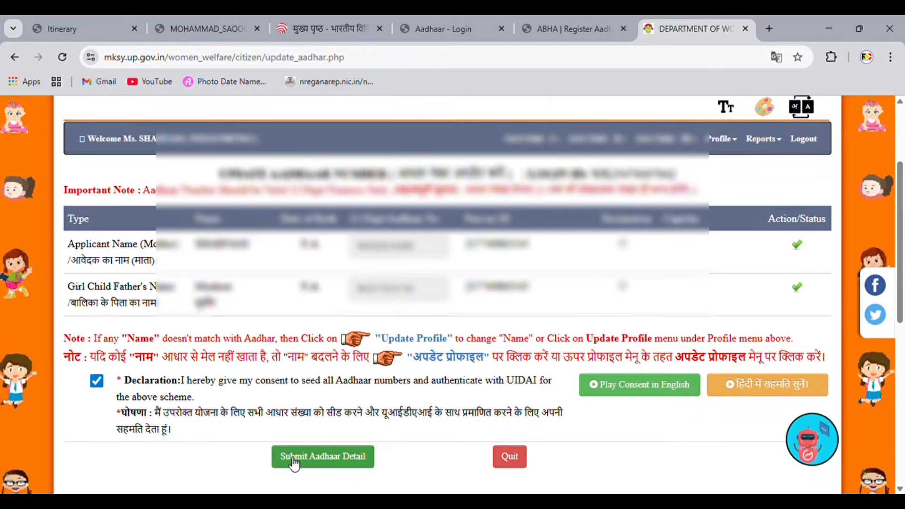
click(325, 457)
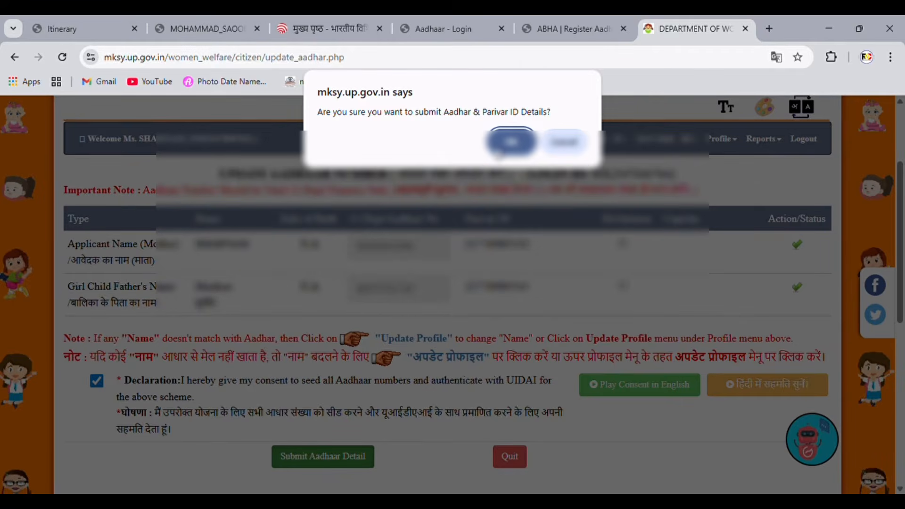
click(510, 143)
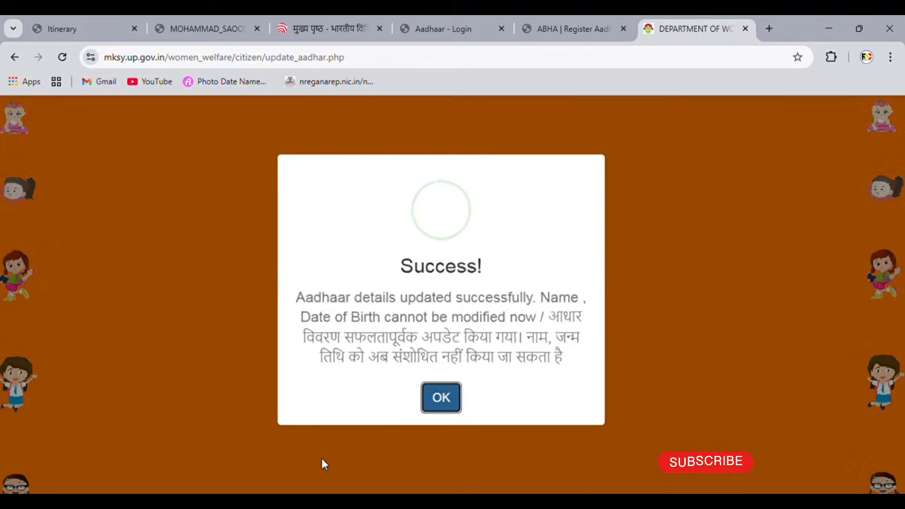
Step: Dismiss the 'Aadhaar details updated successfully' message to return to the dashboard's girl child table
drag(301, 304, 569, 313)
drag(368, 340, 547, 340)
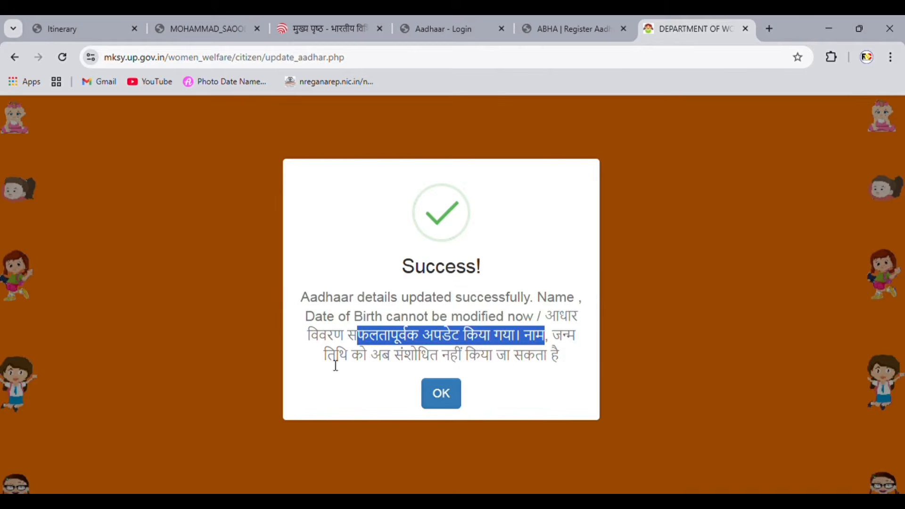
drag(325, 358, 552, 362)
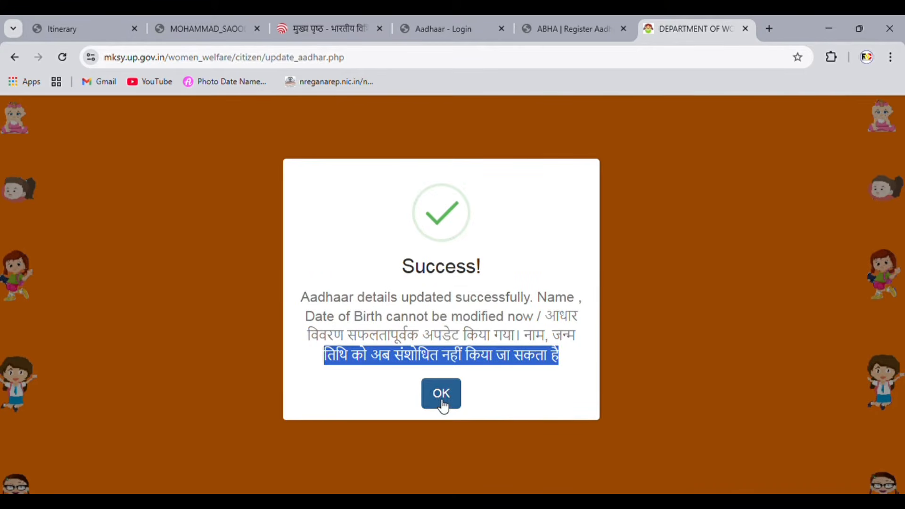
click(443, 405)
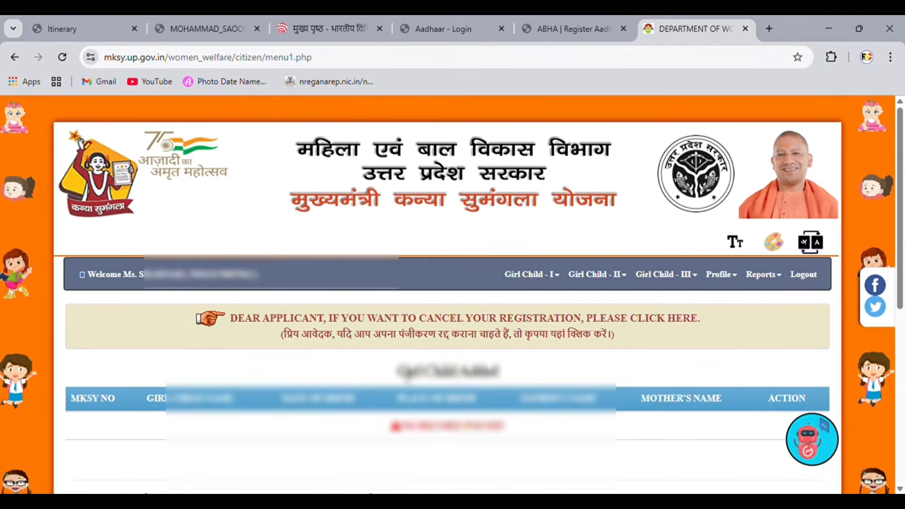
drag(396, 372, 517, 374)
Step: Choose Add Beneficiary from the first girl child's options menu
click(527, 369)
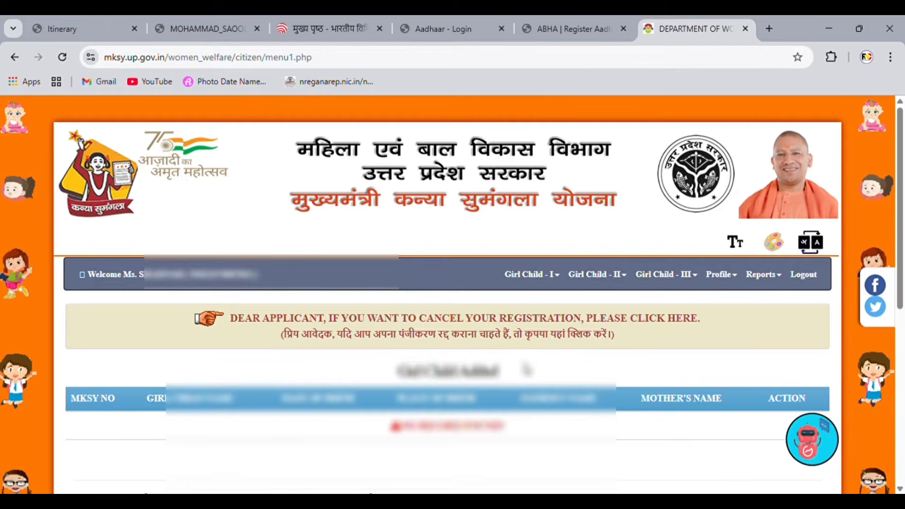
drag(72, 404, 754, 396)
click(640, 436)
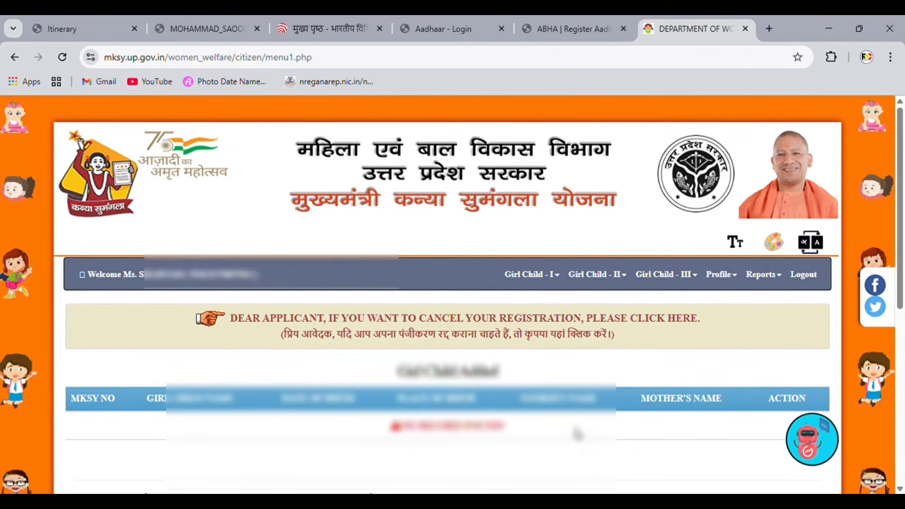
click(530, 274)
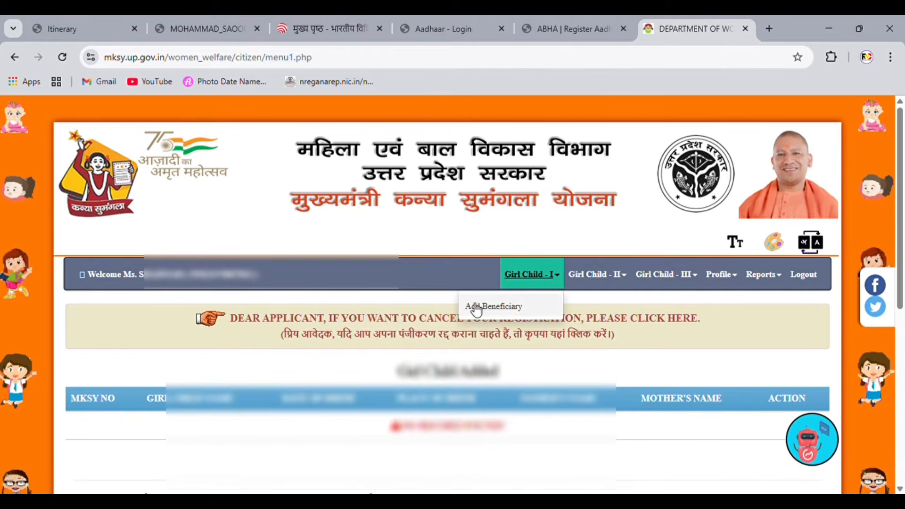
click(499, 308)
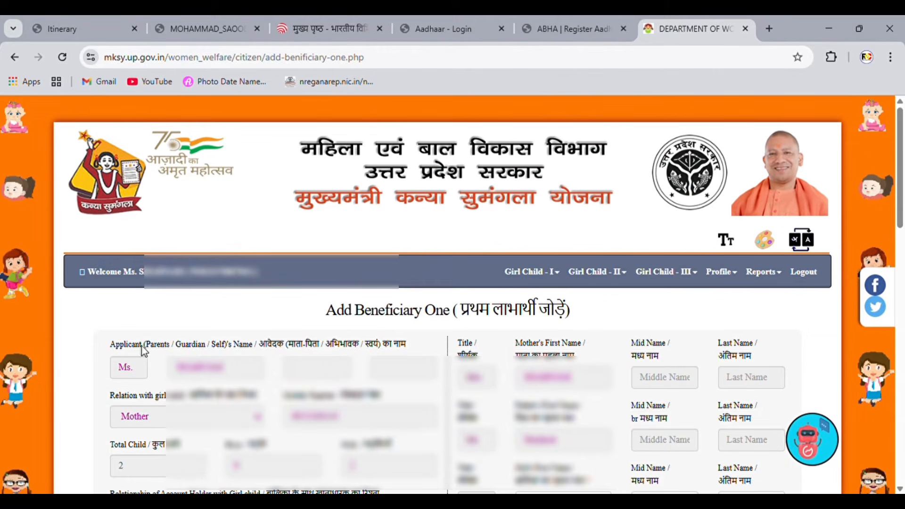
Step: Review the prefilled applicant name, relation Mother and mother's name fields
drag(133, 345, 421, 350)
drag(150, 396, 359, 410)
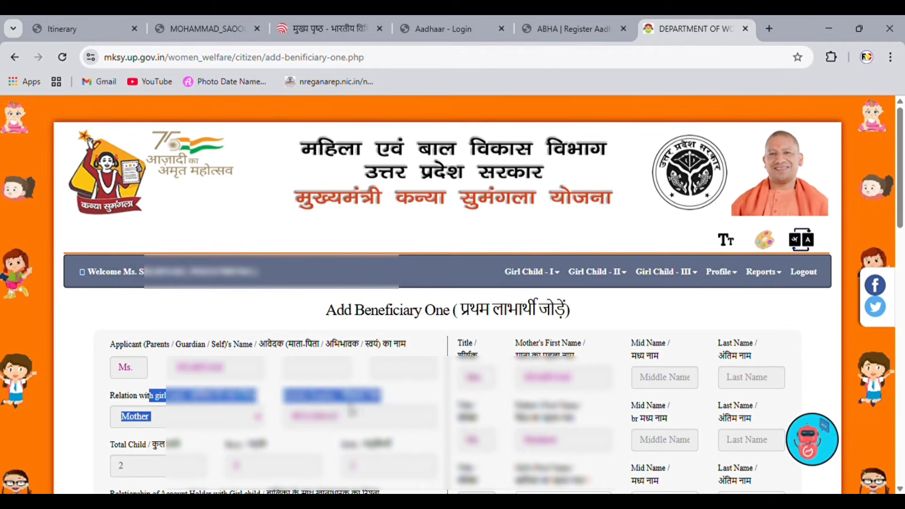
click(269, 446)
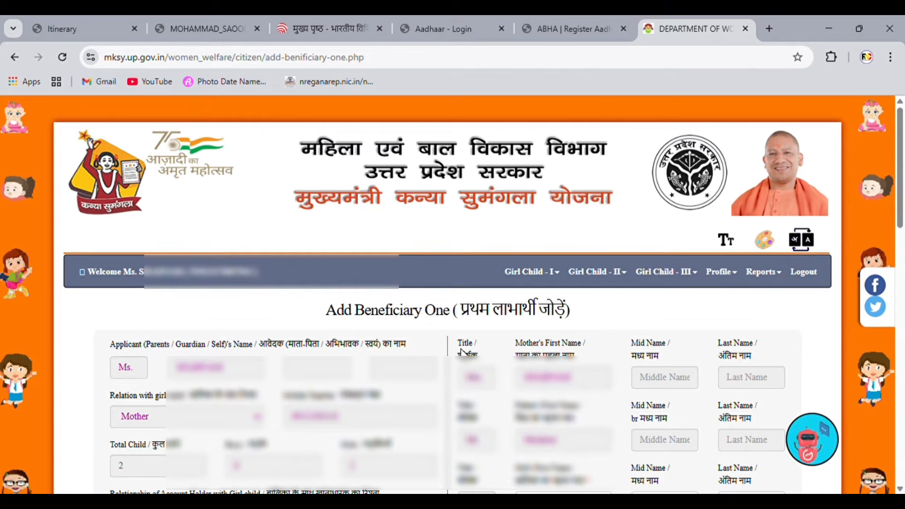
drag(461, 351, 612, 383)
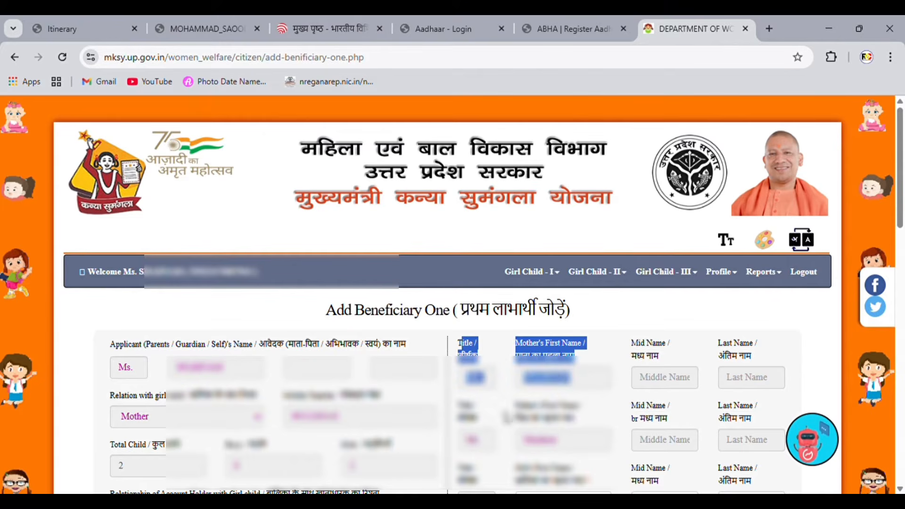
drag(507, 411, 633, 417)
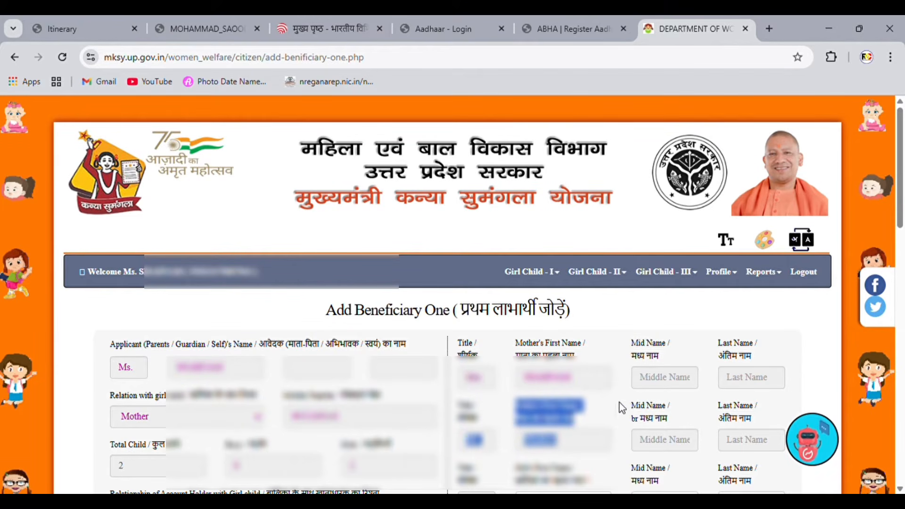
Step: Go through the girl's name, birth and category fields and set her Category to General
scroll(518, 125, down, 7)
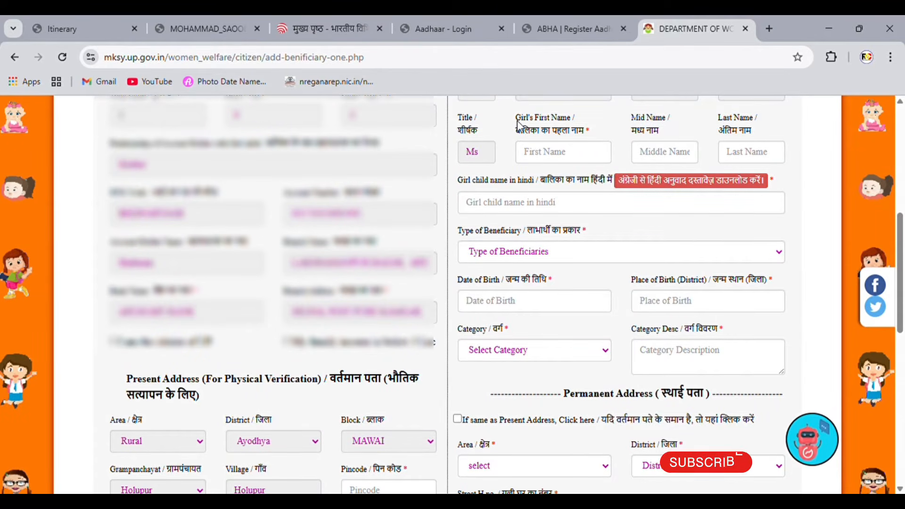
drag(516, 118, 660, 134)
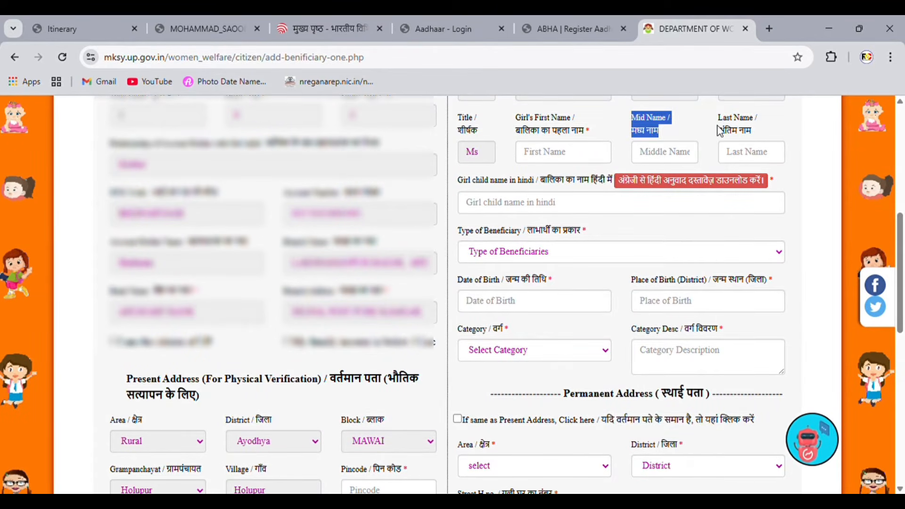
drag(719, 118, 756, 136)
drag(457, 184, 542, 206)
drag(469, 232, 586, 256)
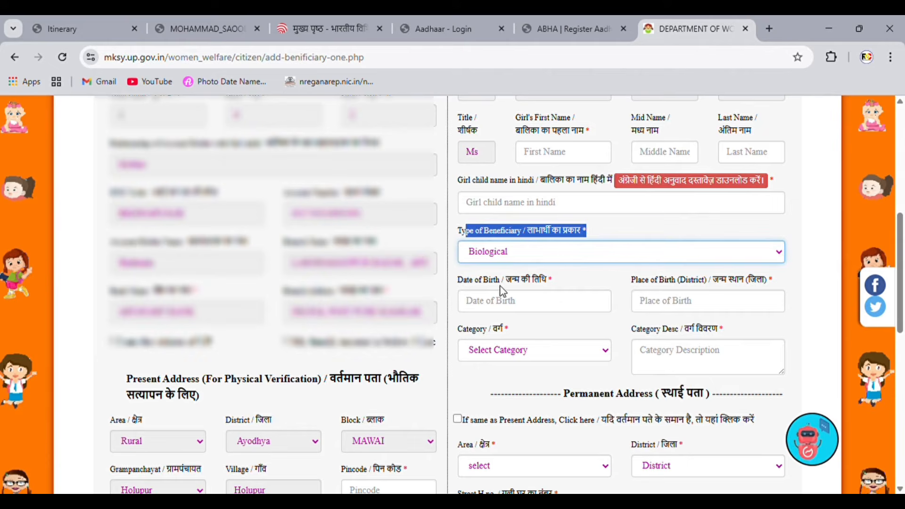
drag(464, 281, 554, 283)
drag(630, 286, 775, 288)
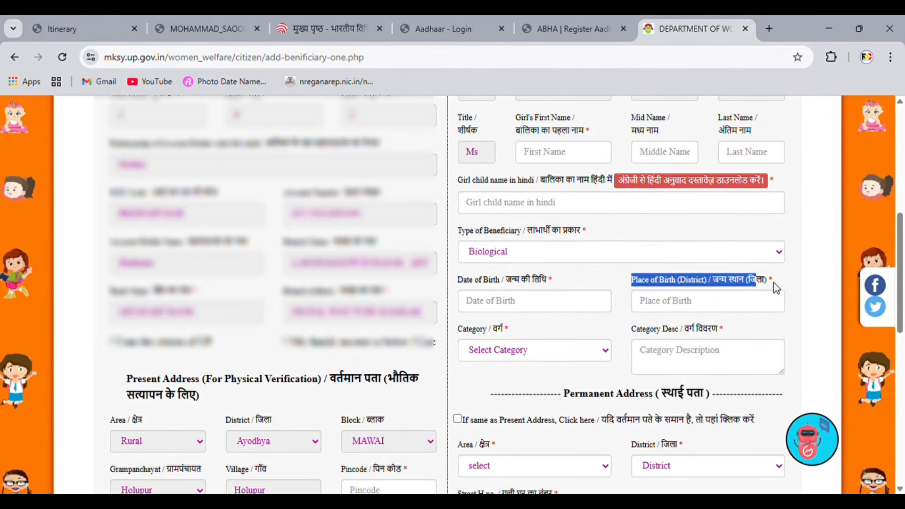
drag(462, 332, 530, 333)
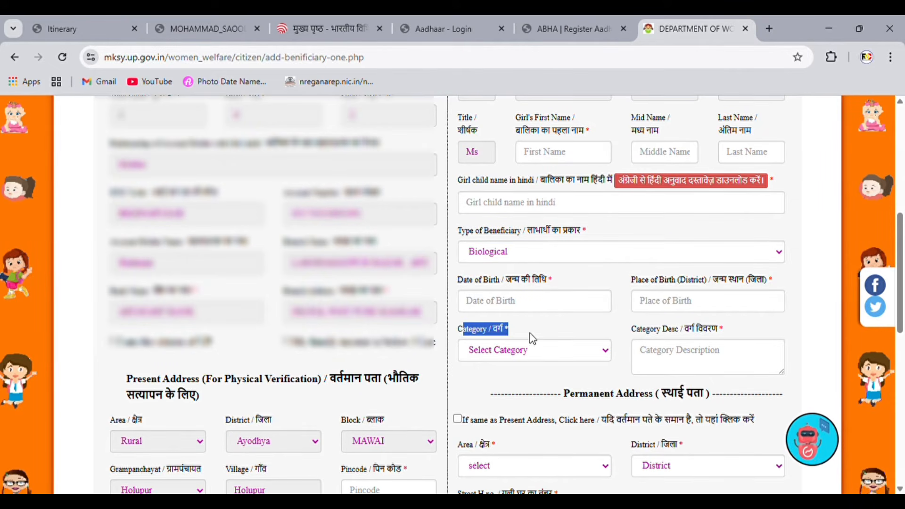
drag(645, 330, 668, 333)
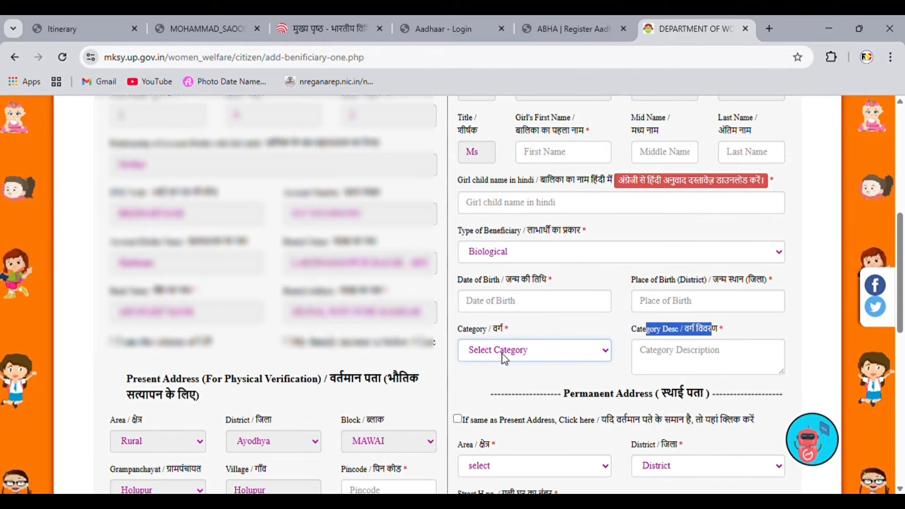
click(506, 385)
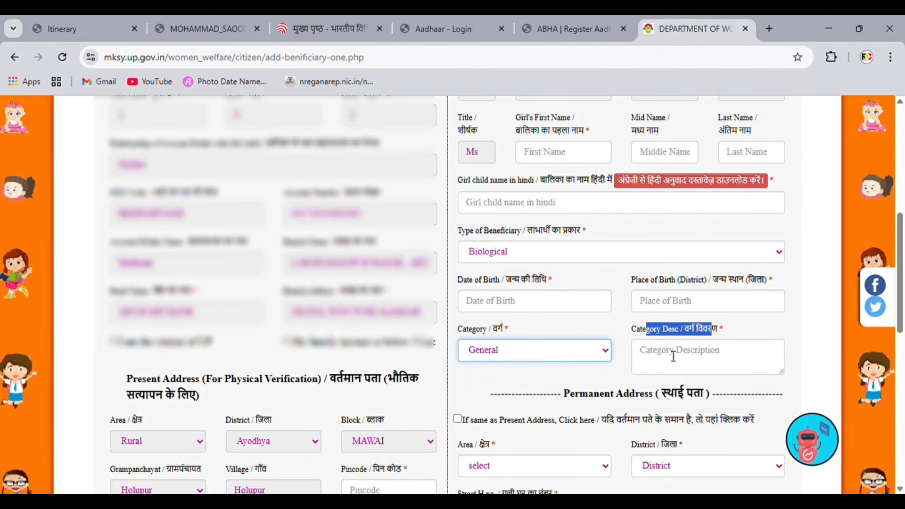
click(607, 382)
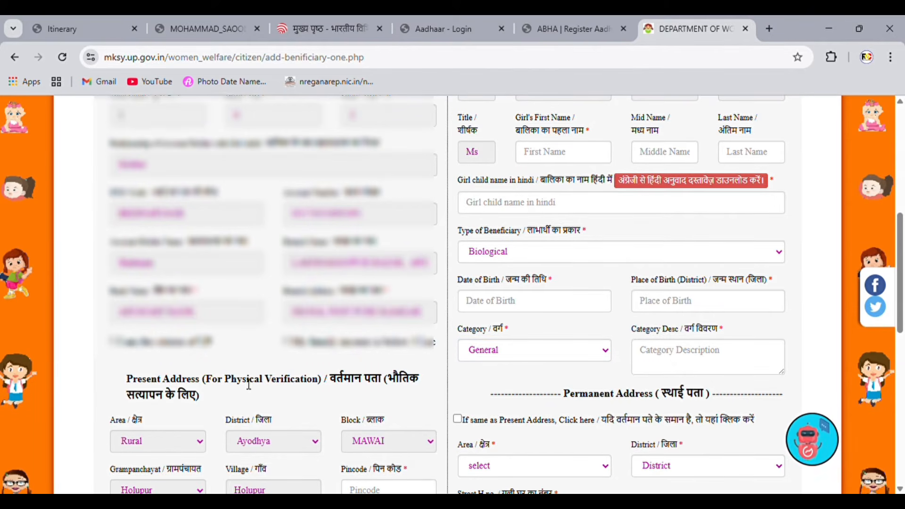
Step: Make the permanent address match the present address, dismiss the pincode warning, and submit the form
scroll(249, 384, down, 7)
scroll(525, 140, up, 2)
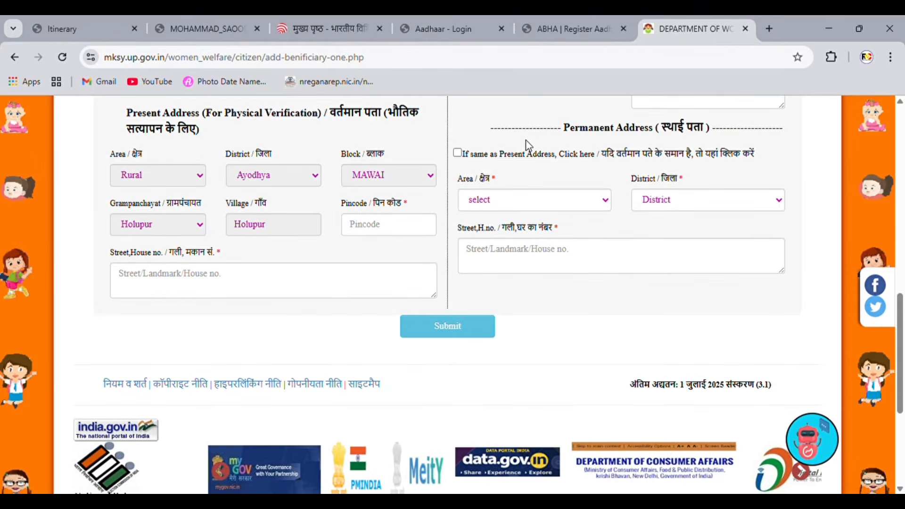
drag(129, 113, 192, 133)
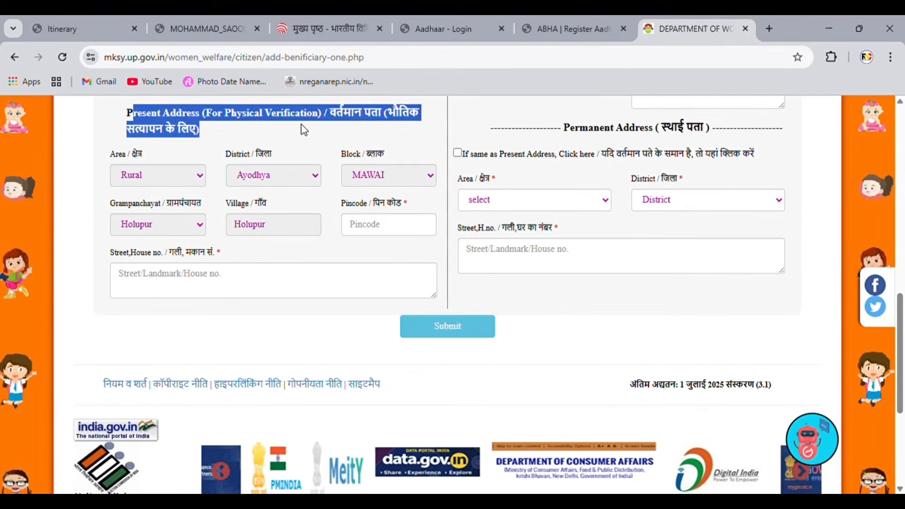
click(481, 141)
drag(554, 129, 733, 130)
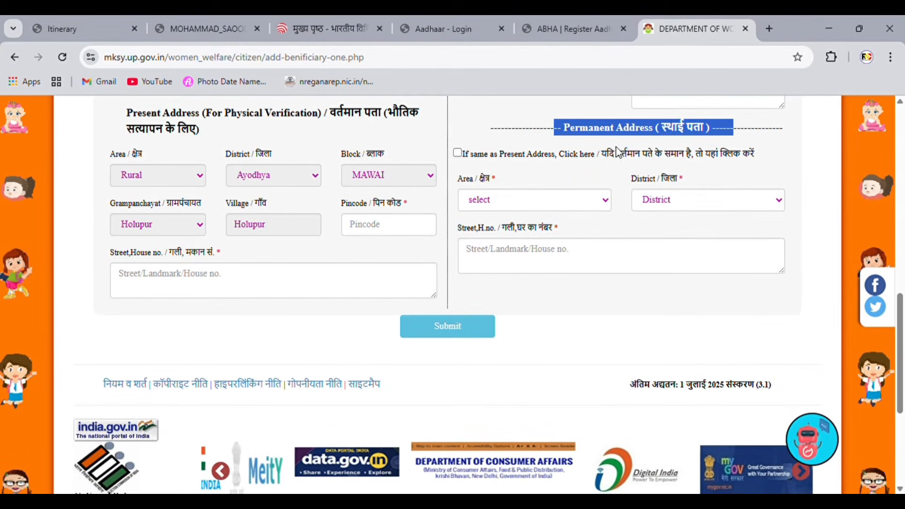
click(457, 154)
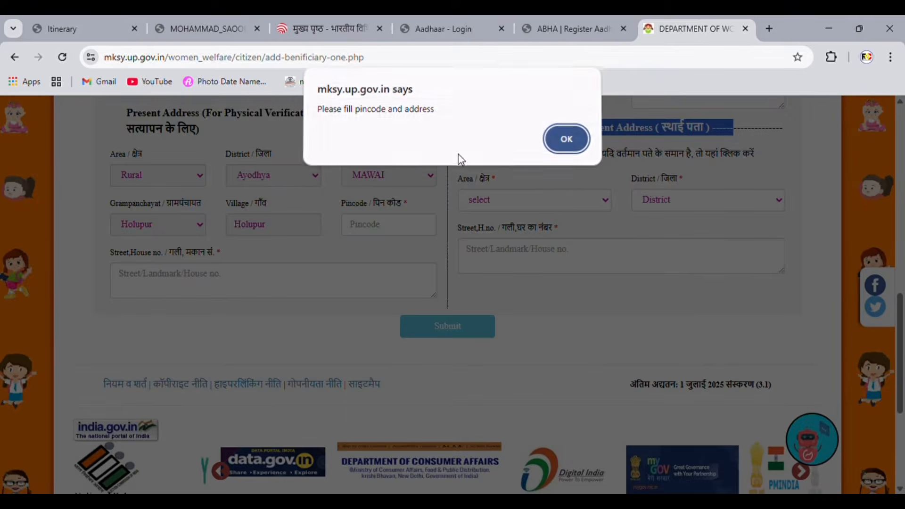
click(552, 151)
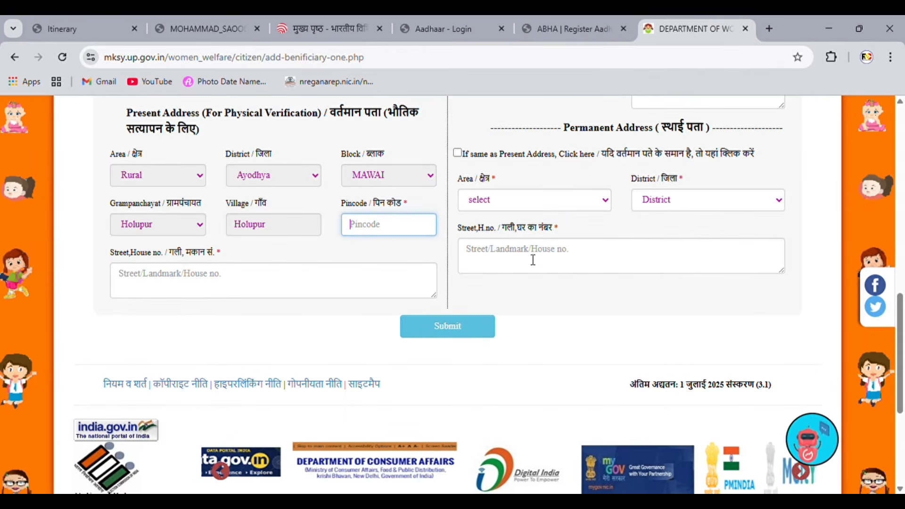
click(456, 323)
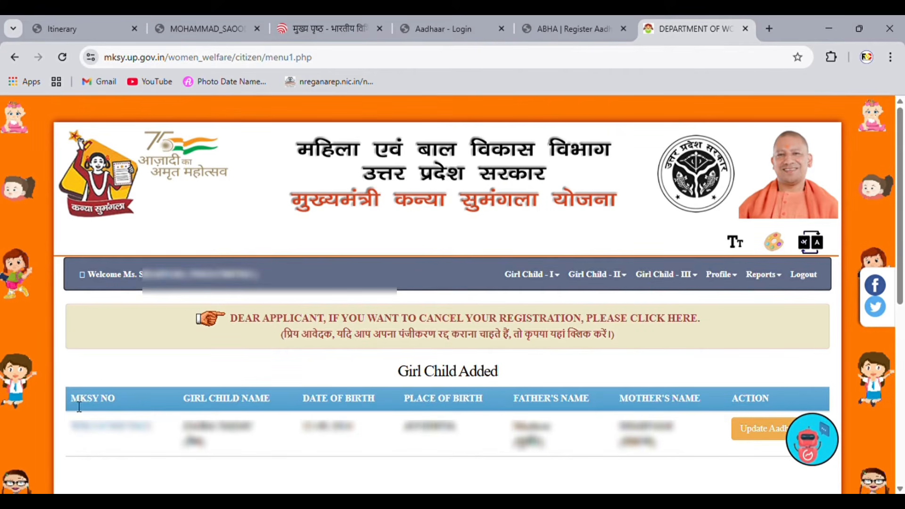
Step: On the Update Aadhaar page, verify Girl Child I's Aadhaar number and dismiss the confirmation
drag(72, 400, 749, 398)
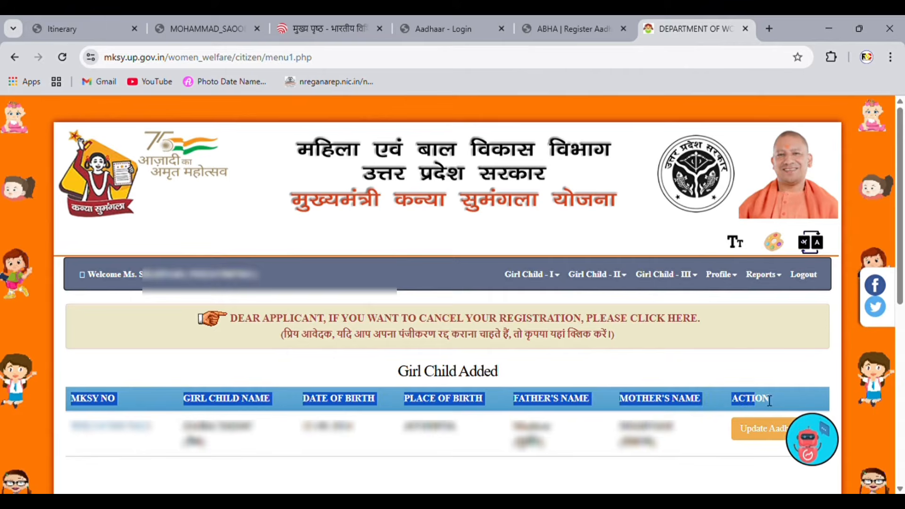
click(759, 392)
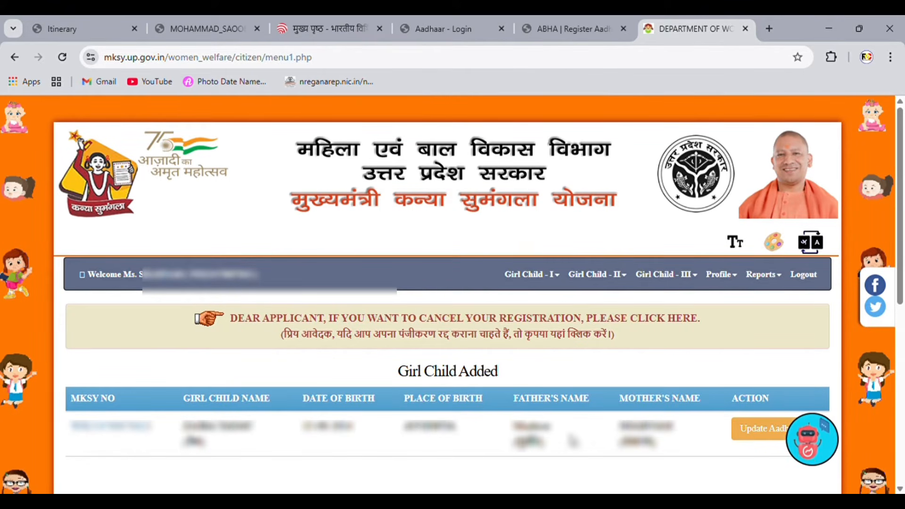
click(769, 429)
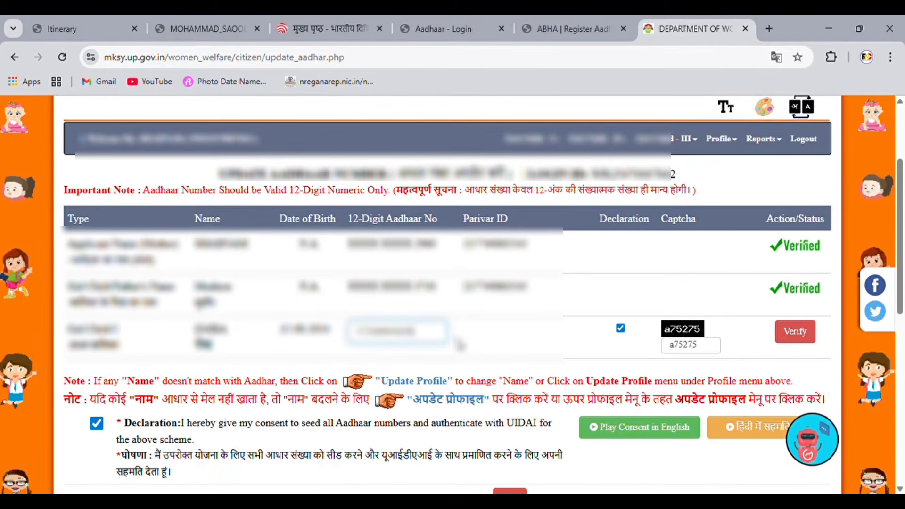
click(810, 333)
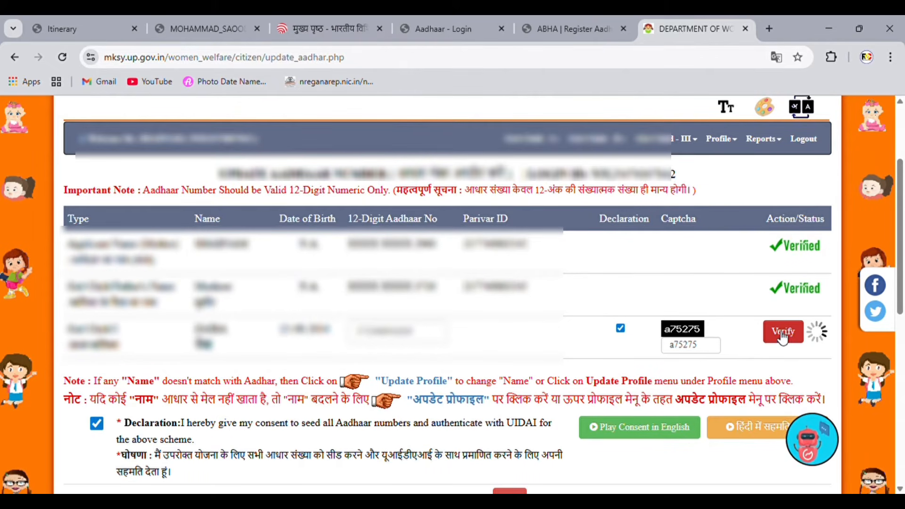
drag(64, 399, 372, 401)
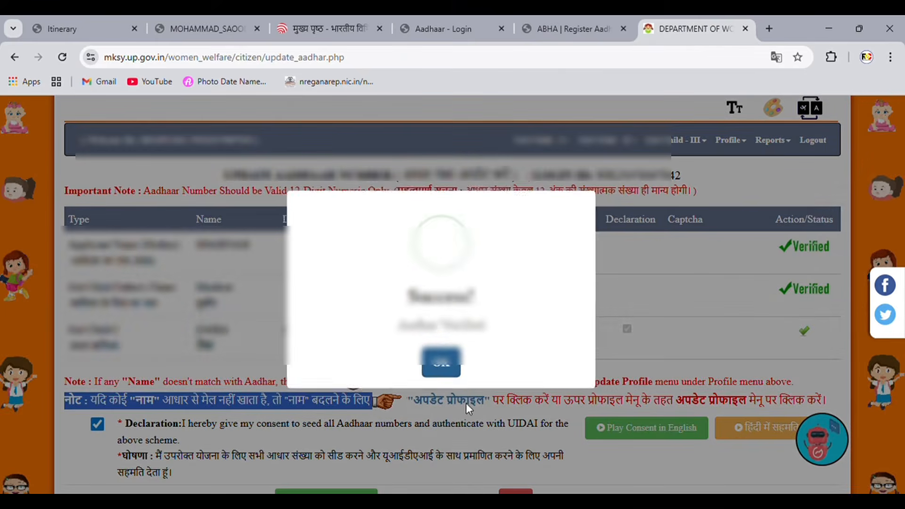
click(441, 368)
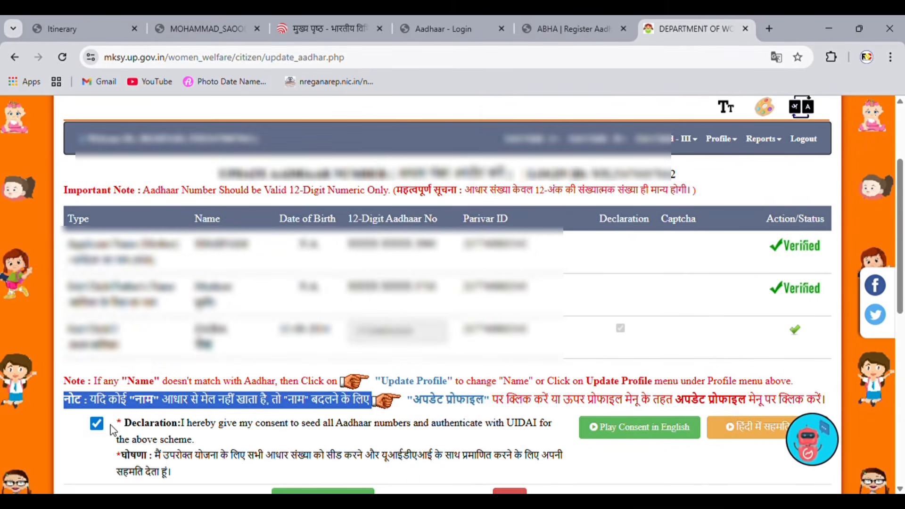
Step: Submit Girl Child I's Aadhaar details and confirm, bringing up the update success message
drag(124, 422, 237, 423)
scroll(222, 417, down, 3)
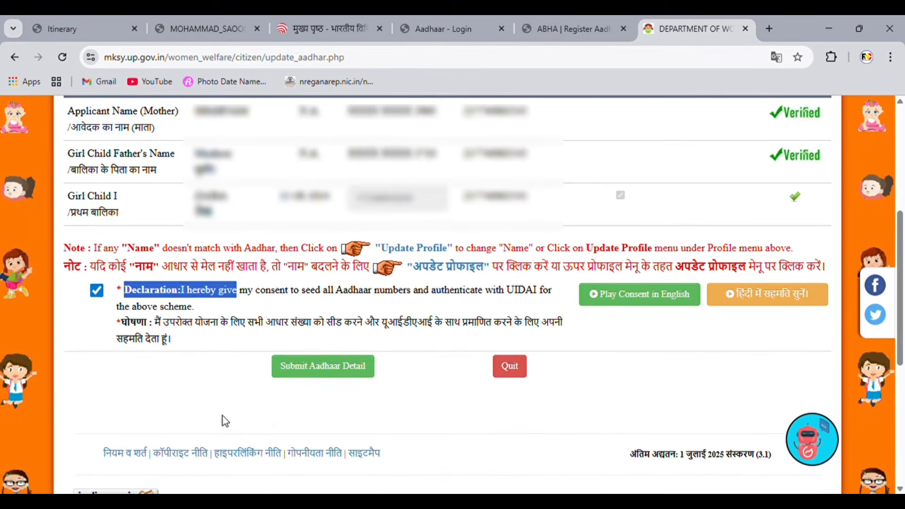
click(326, 375)
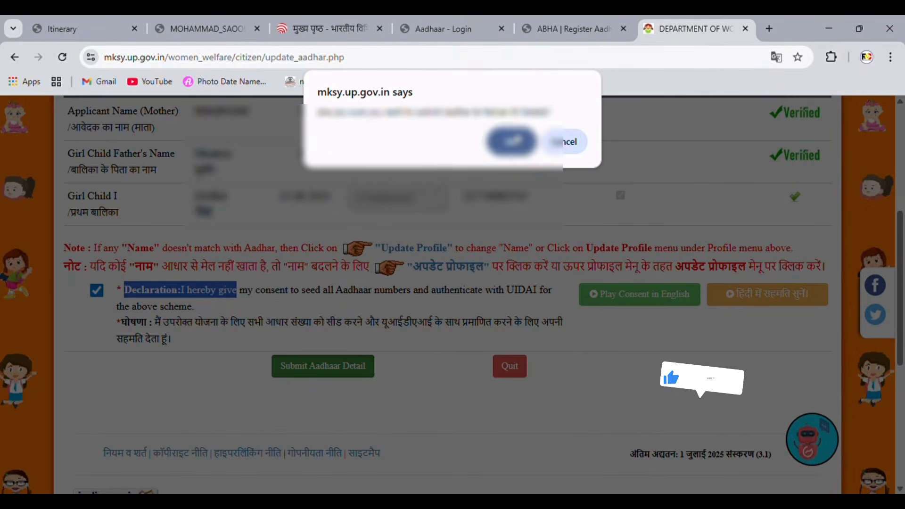
click(513, 138)
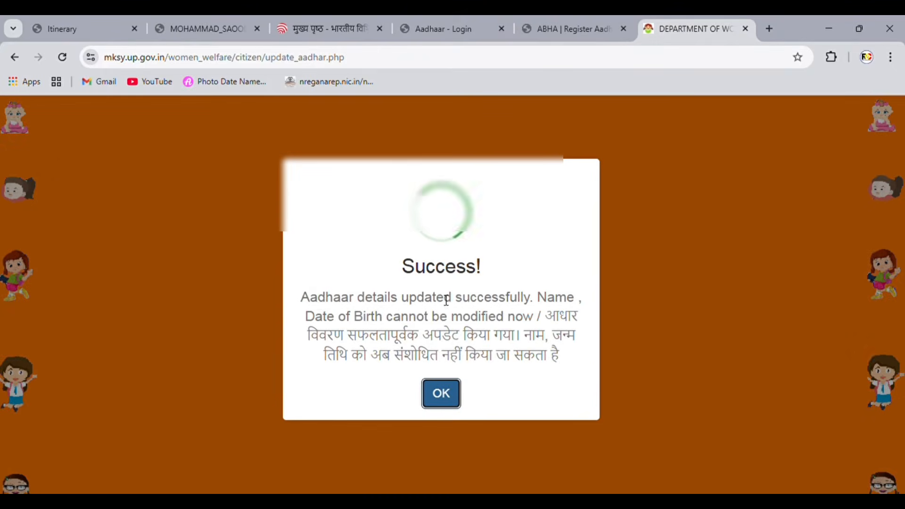
drag(310, 297, 453, 372)
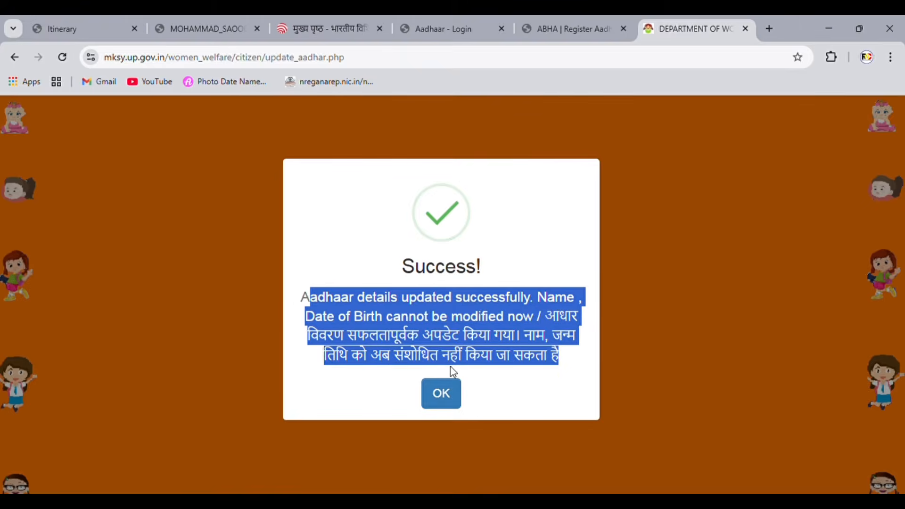
Step: Acknowledge the success message, show the girl's benefit stages, and apply for eligible Stage 4 (Class 6, ₹3000.00)
click(449, 400)
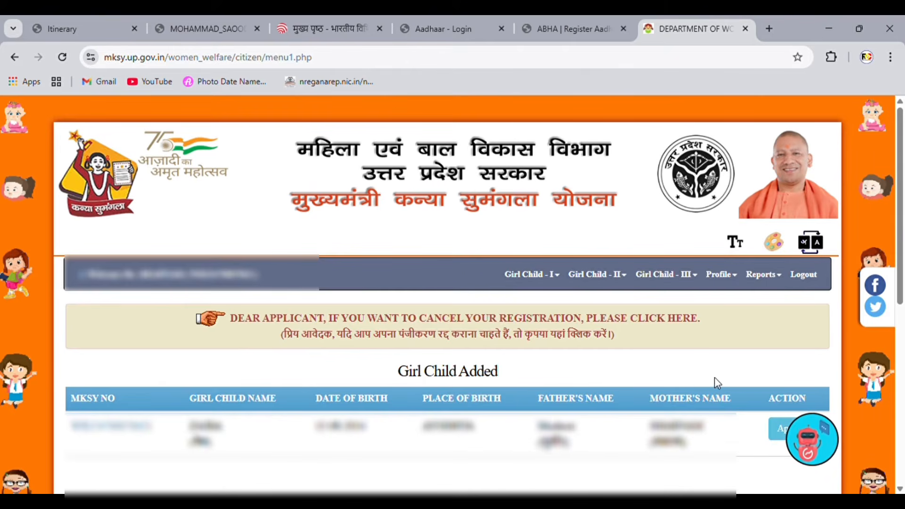
scroll(651, 339, down, 3)
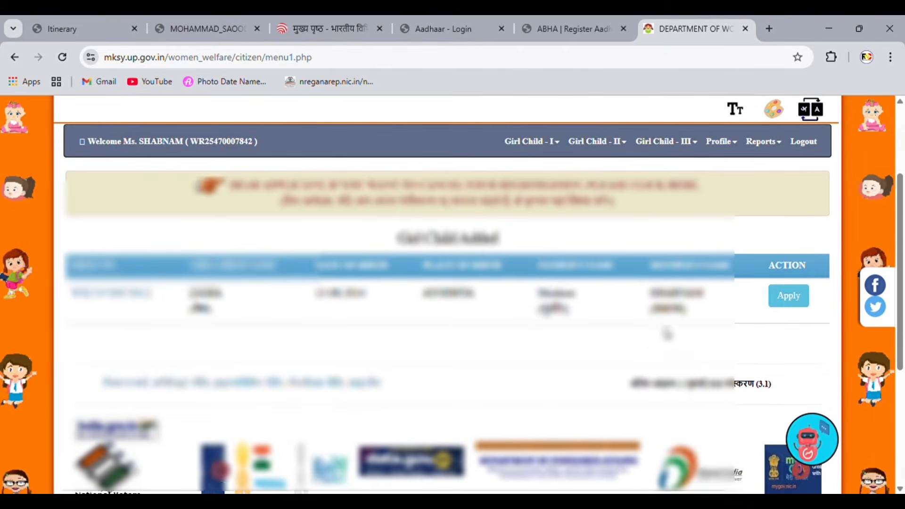
click(787, 297)
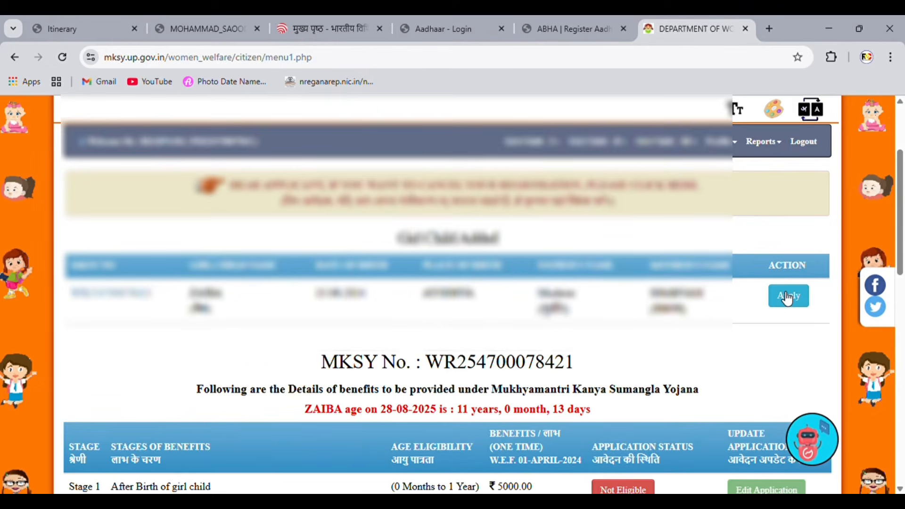
scroll(346, 350, down, 7)
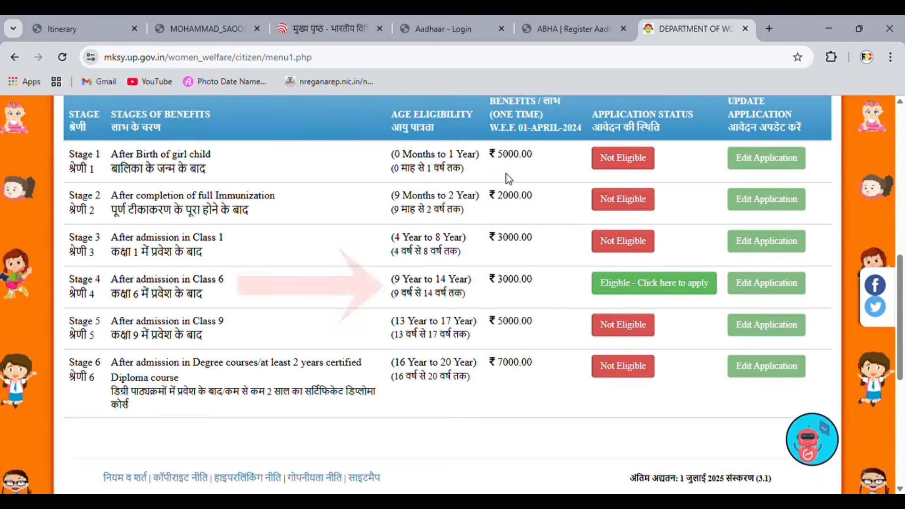
drag(505, 165, 535, 369)
click(532, 389)
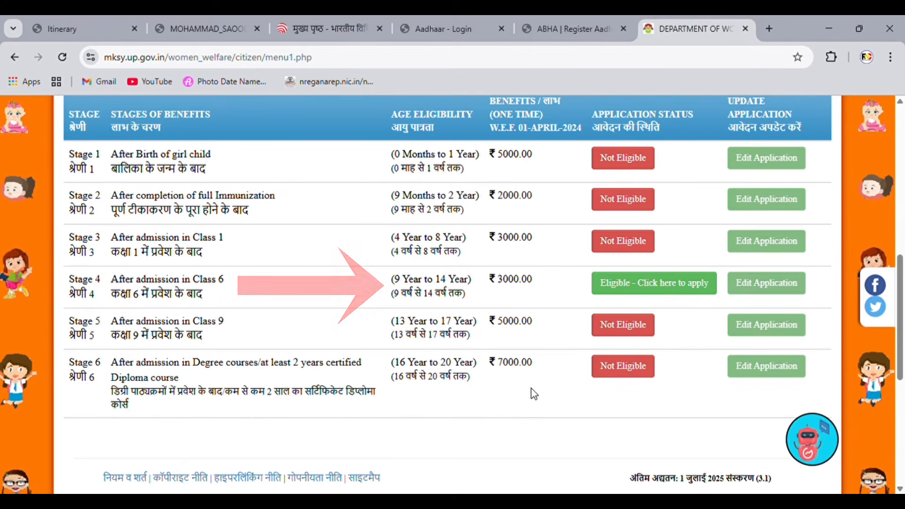
click(634, 284)
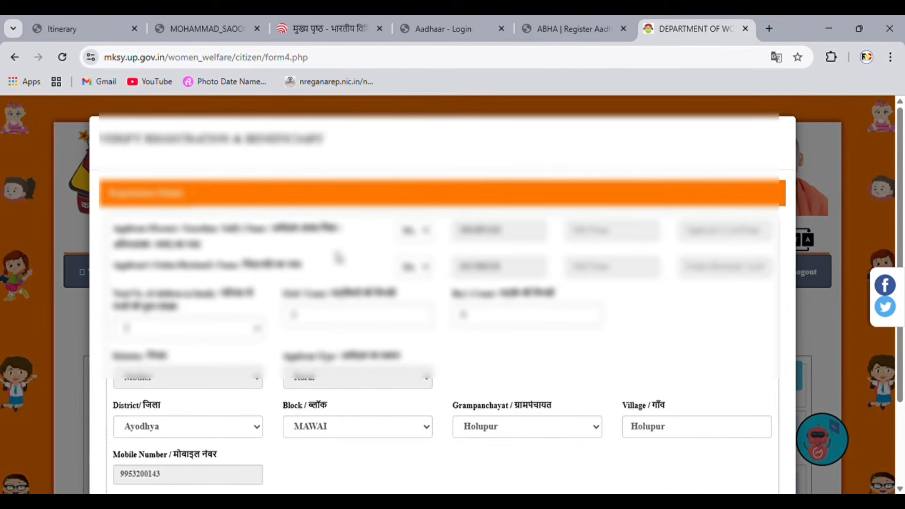
scroll(337, 257, down, 2)
click(117, 395)
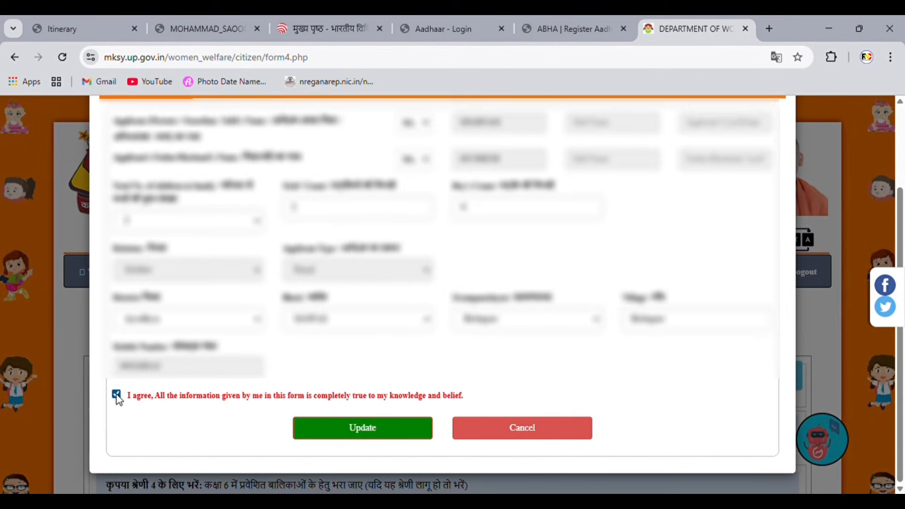
click(363, 428)
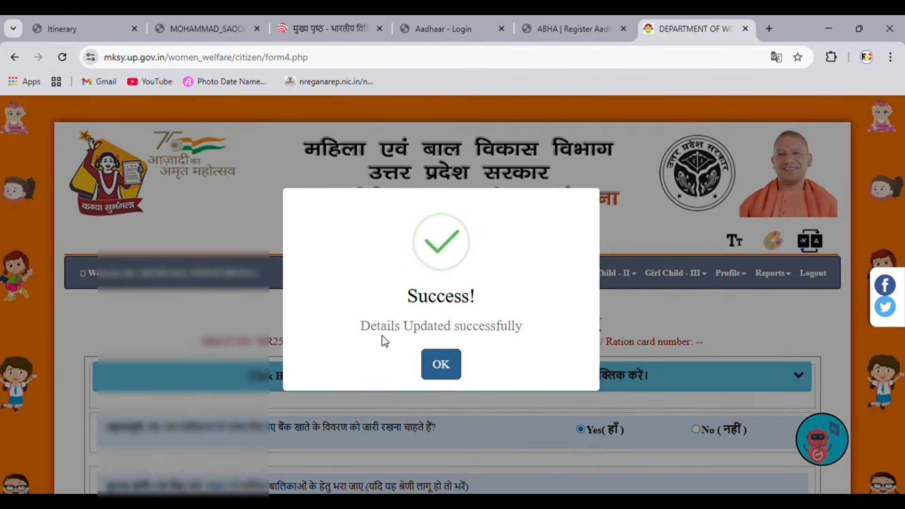
drag(360, 329, 439, 366)
click(441, 365)
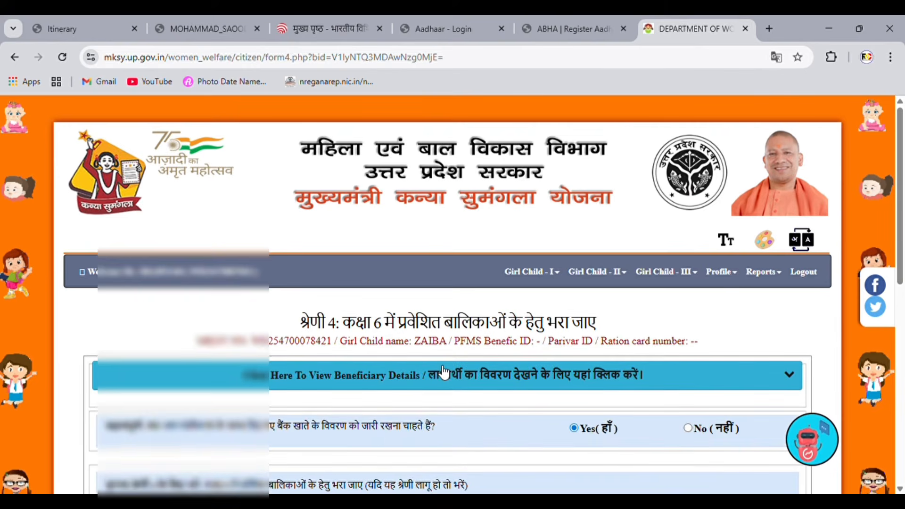
scroll(441, 368, down, 10)
scroll(439, 366, up, 7)
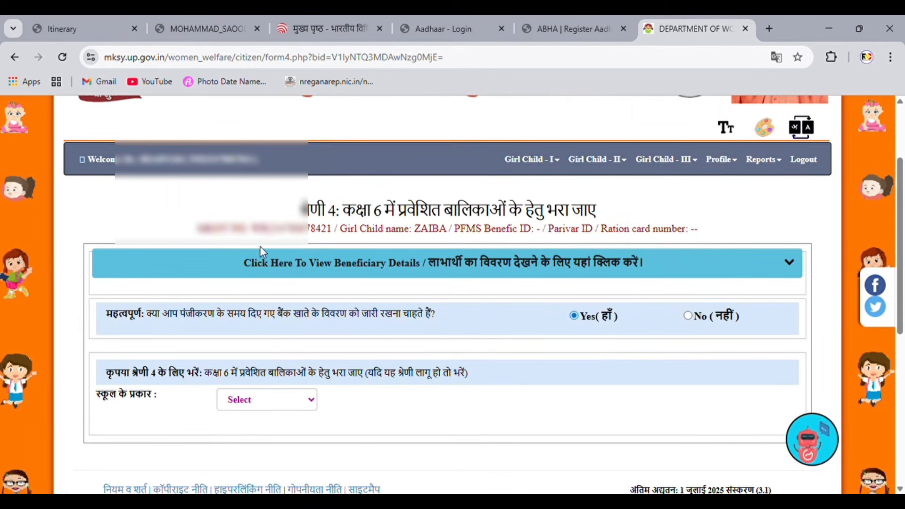
drag(297, 218, 655, 222)
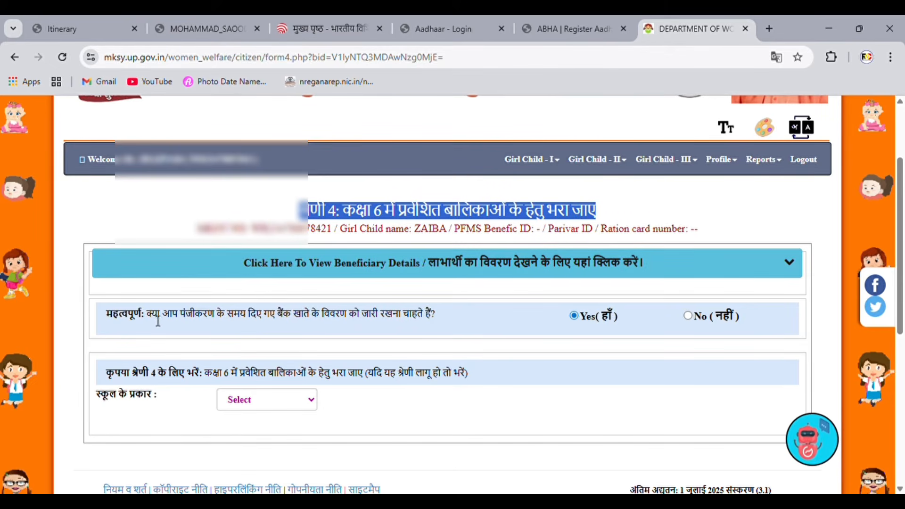
drag(158, 317, 479, 324)
drag(141, 377, 503, 380)
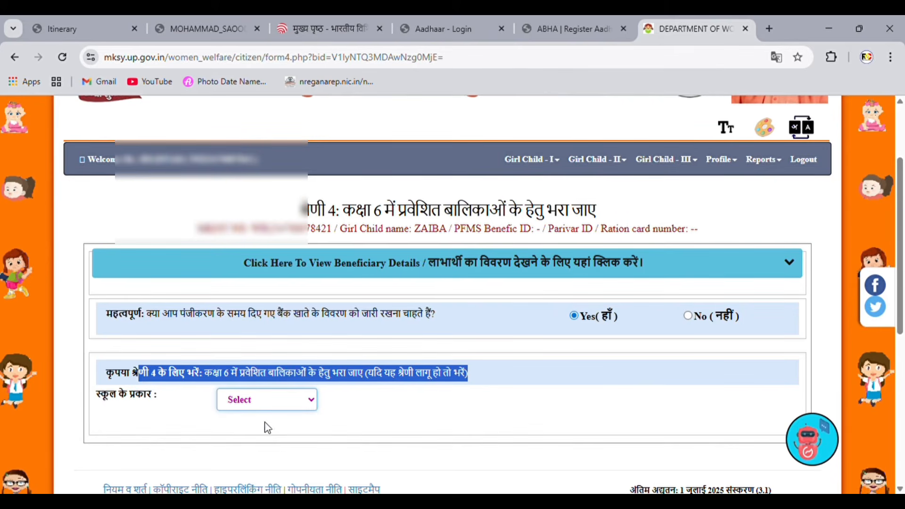
Step: Enter government-aided school COMPOSITE SCHOOL BARAULI, its address and admission date 15-04-2025, then check it
click(274, 460)
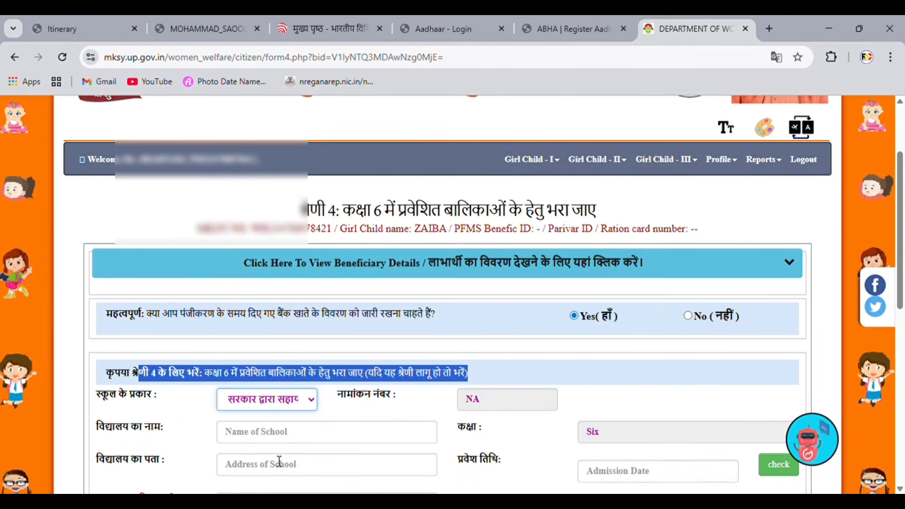
click(320, 438)
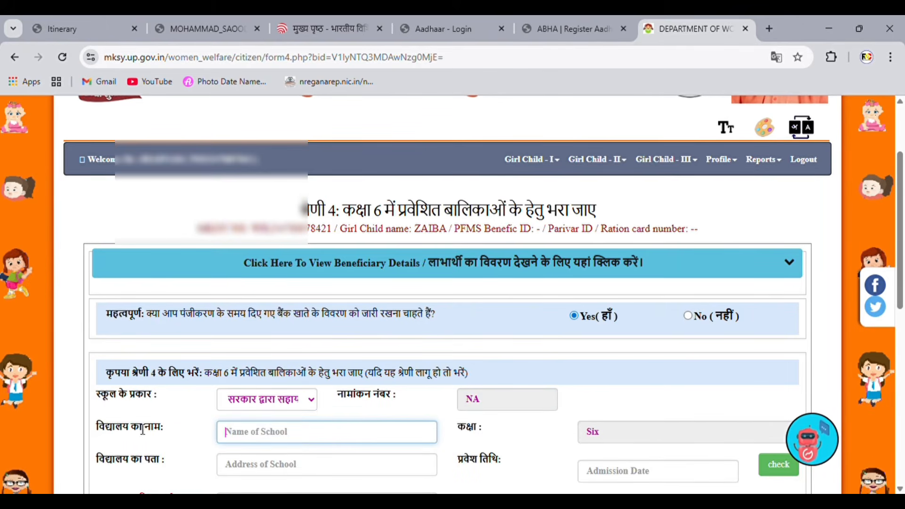
drag(105, 431, 189, 438)
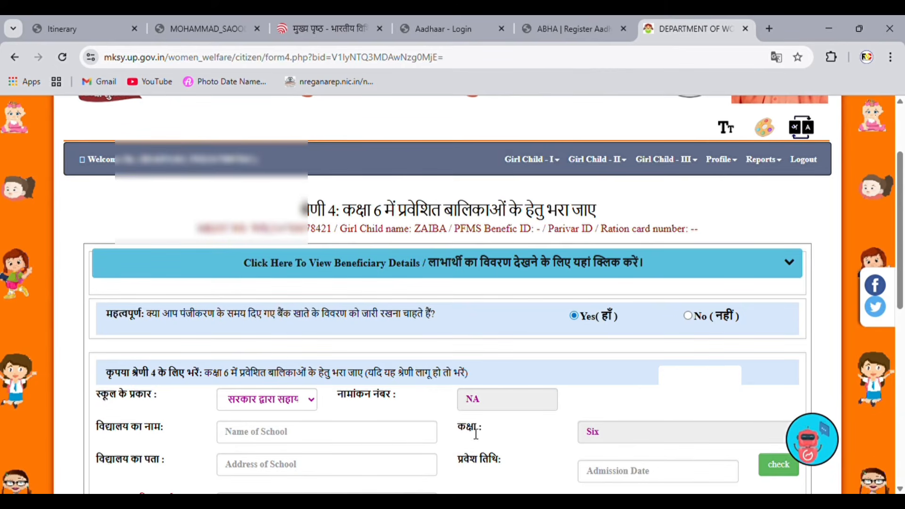
drag(105, 460, 183, 467)
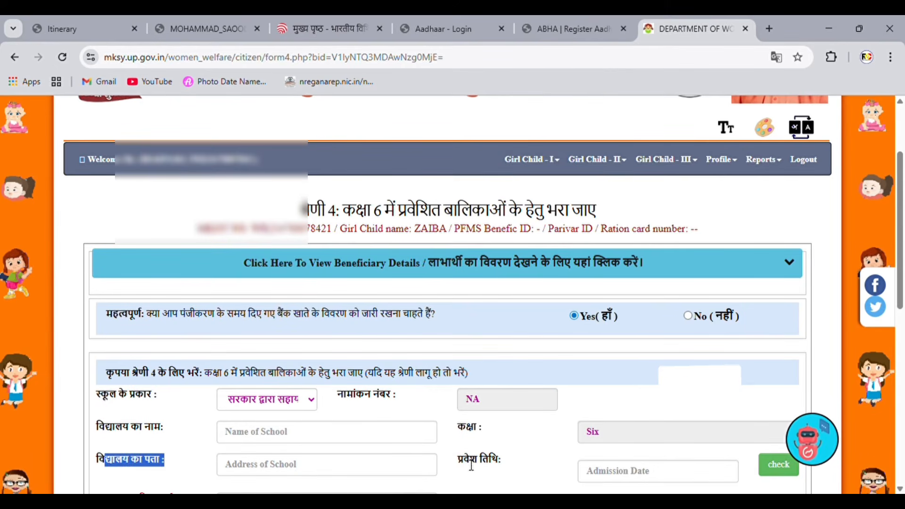
drag(464, 460, 515, 459)
scroll(512, 451, down, 3)
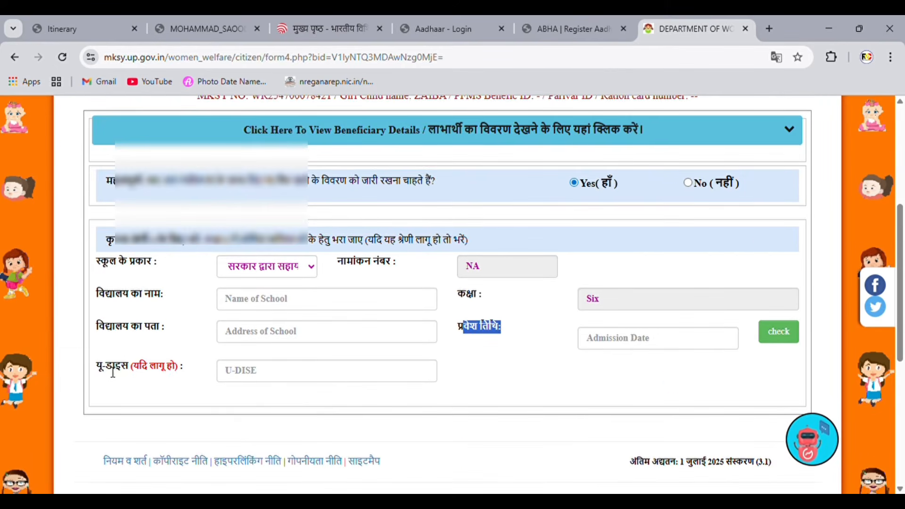
drag(105, 370, 181, 373)
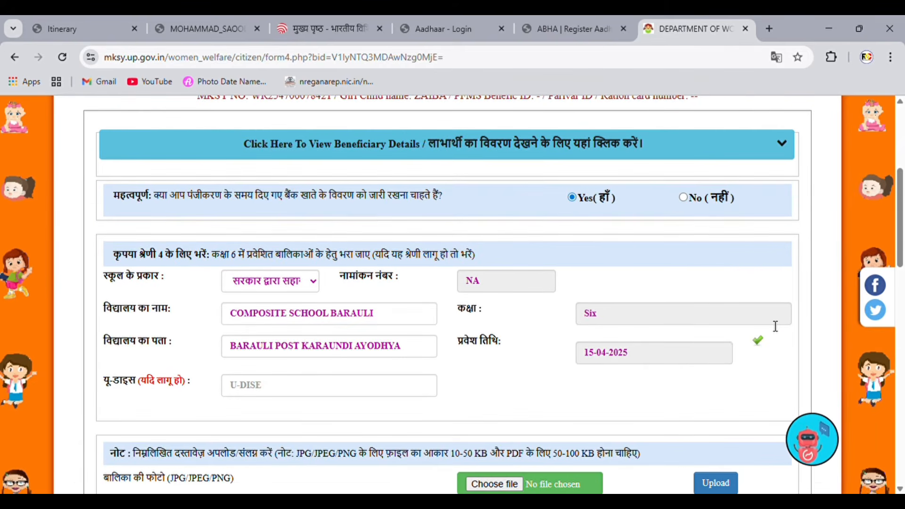
click(755, 342)
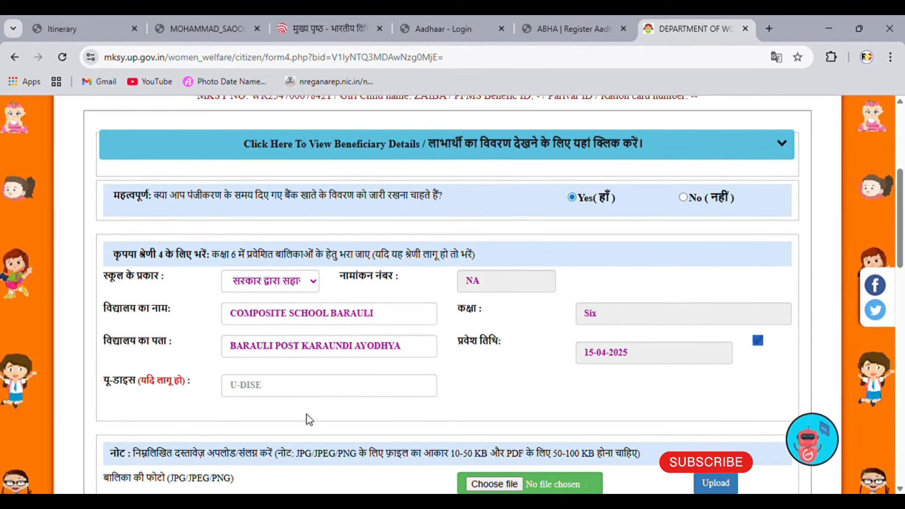
Step: Select Adhar Card as residence proof, with ZAIBA.jpg, schol.pdf and ADHAR.pdf uploaded as the documents
scroll(307, 415, down, 4)
scroll(307, 415, down, 3)
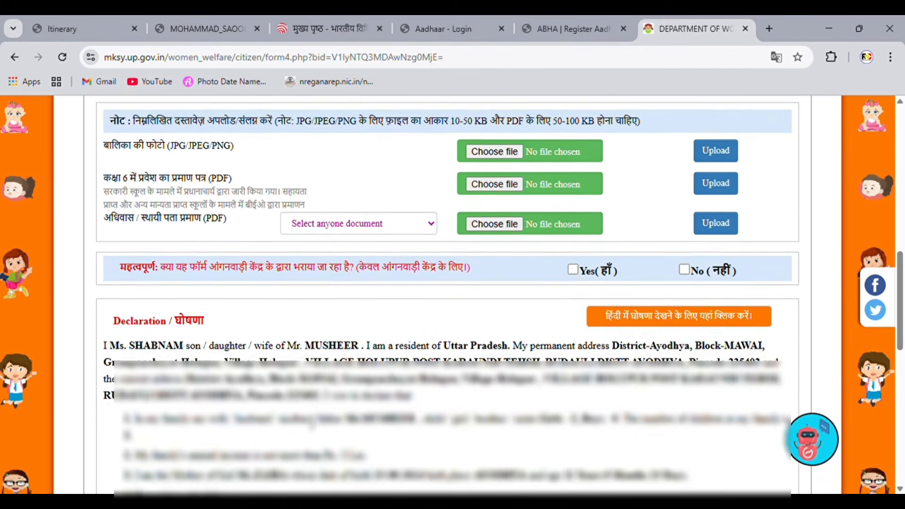
scroll(311, 425, up, 2)
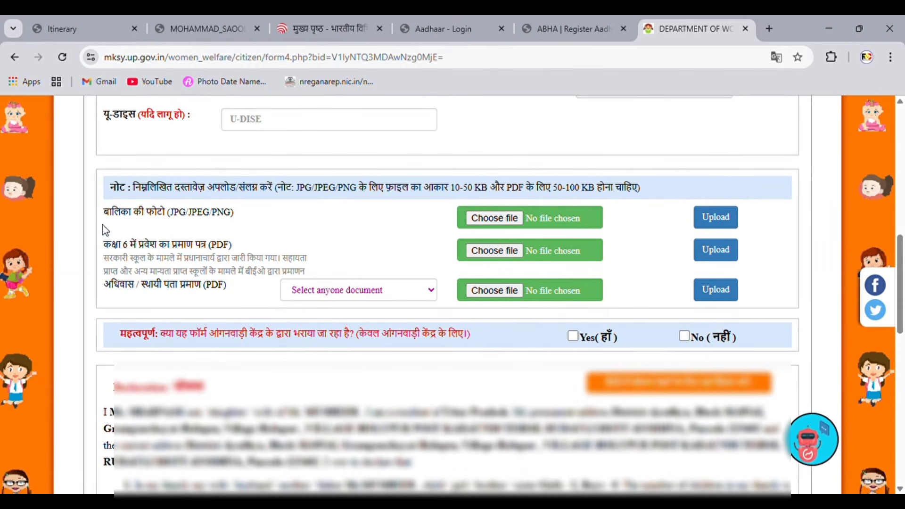
drag(122, 198, 432, 189)
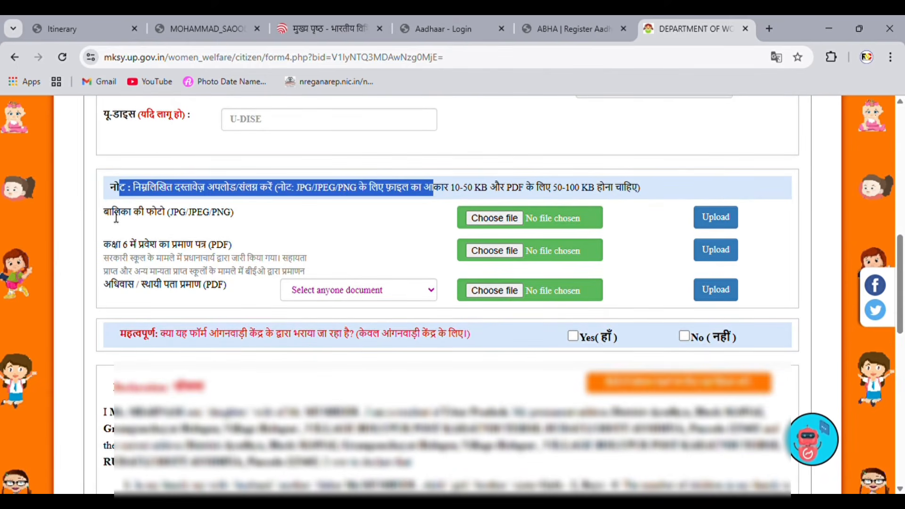
drag(116, 218, 193, 232)
drag(111, 253, 245, 255)
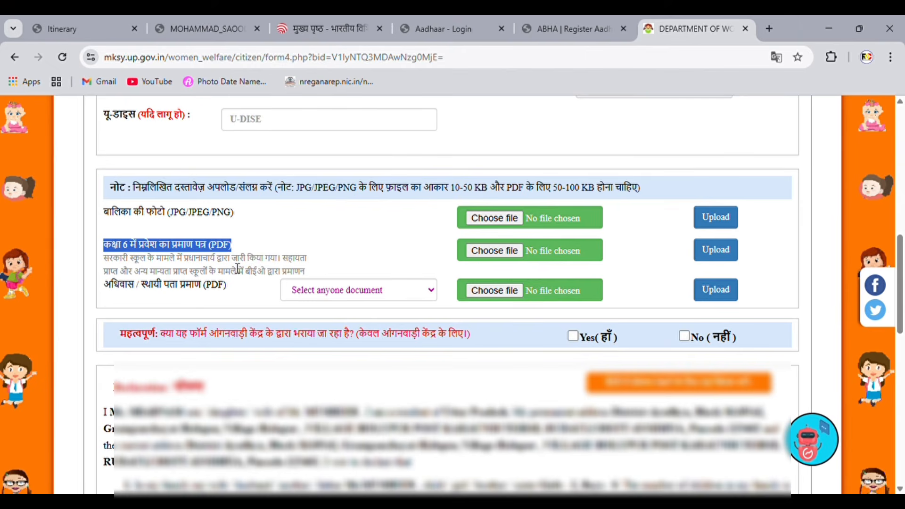
drag(108, 290, 354, 290)
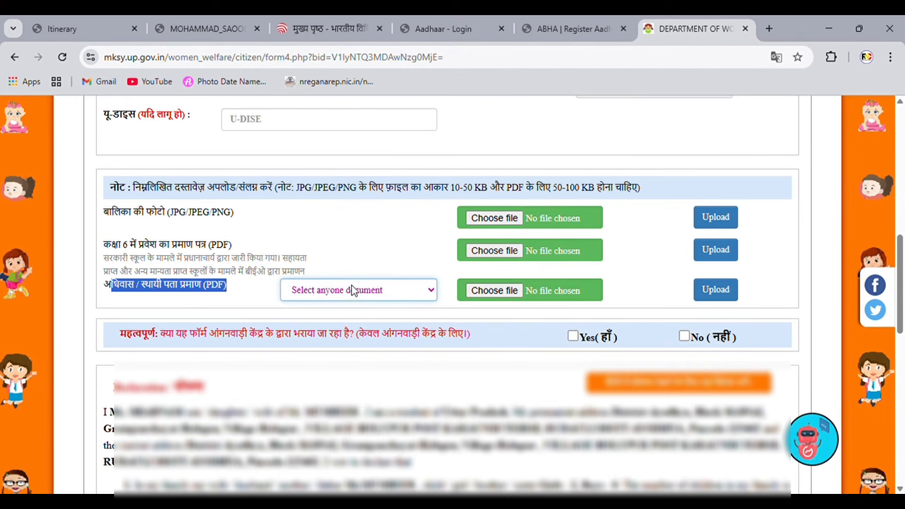
click(349, 335)
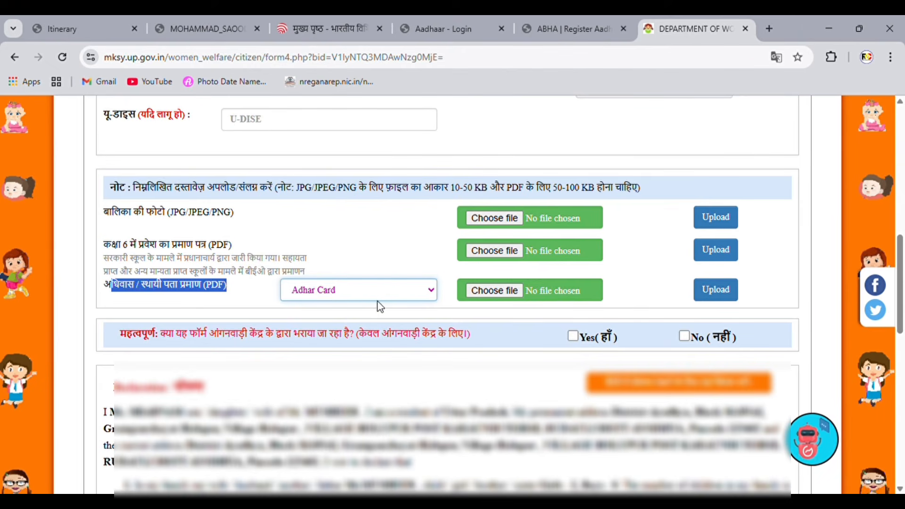
drag(172, 216, 238, 222)
drag(109, 249, 231, 295)
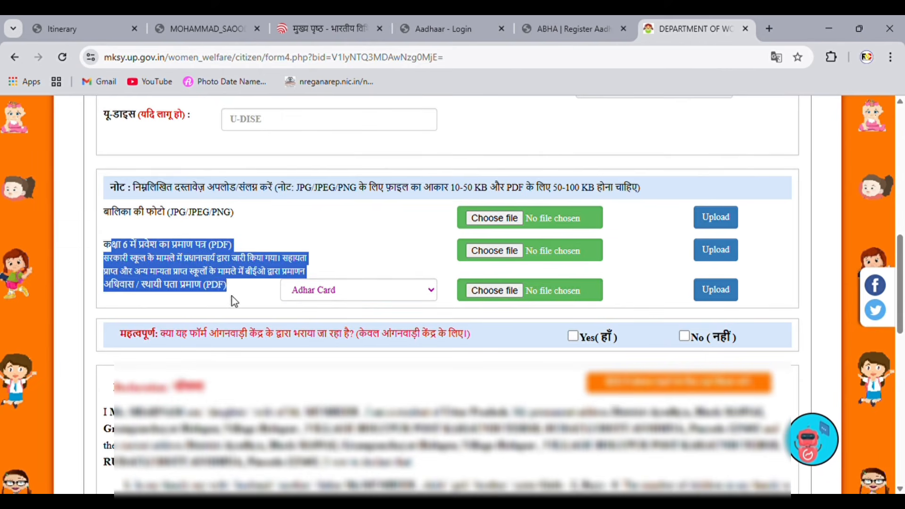
click(252, 293)
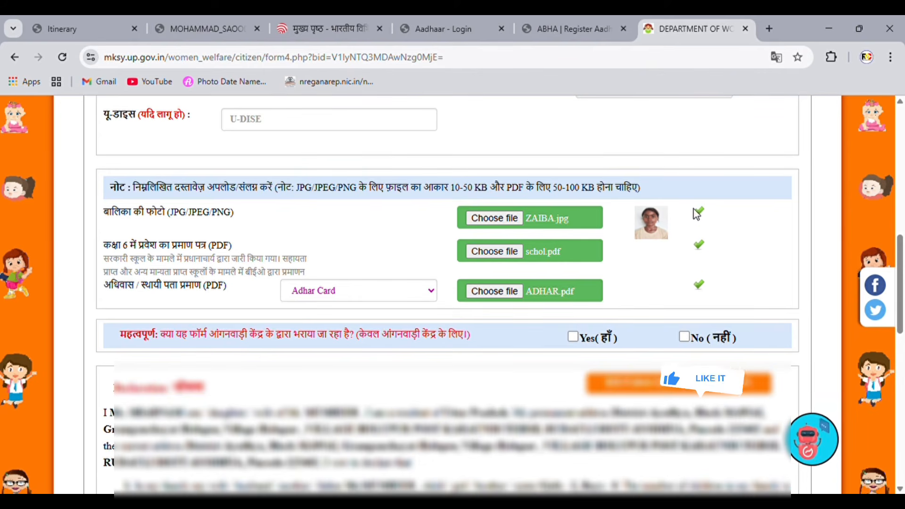
drag(180, 342, 534, 369)
Step: Answer No to the Anganwadi question, accept the declaration and submit the Stage 4 application
click(534, 368)
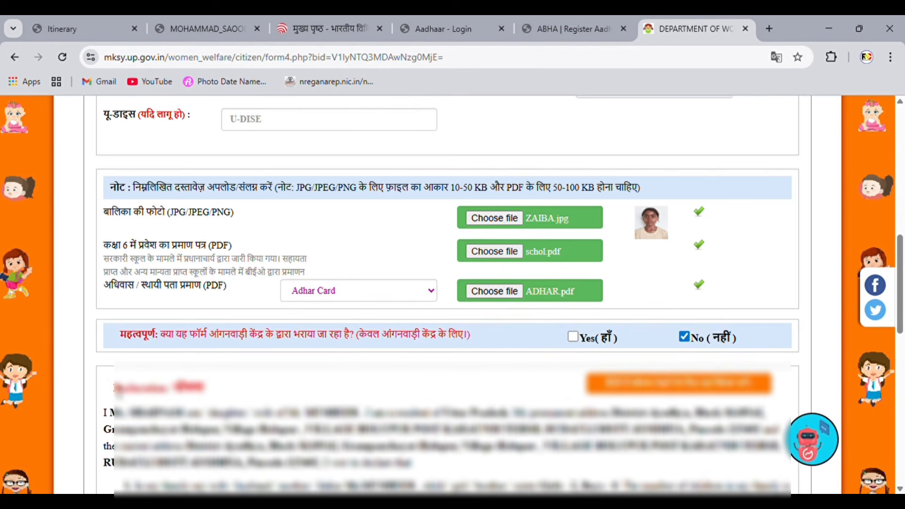
drag(116, 390, 386, 386)
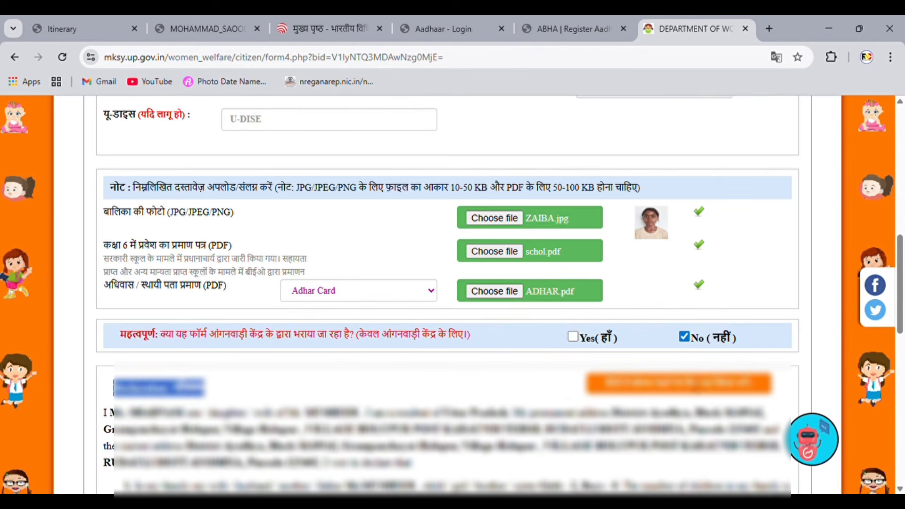
scroll(132, 207, down, 8)
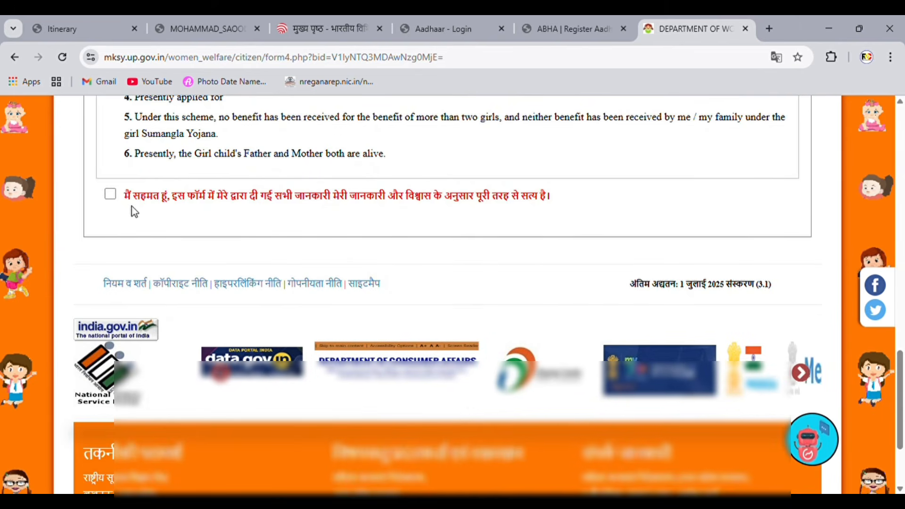
click(110, 195)
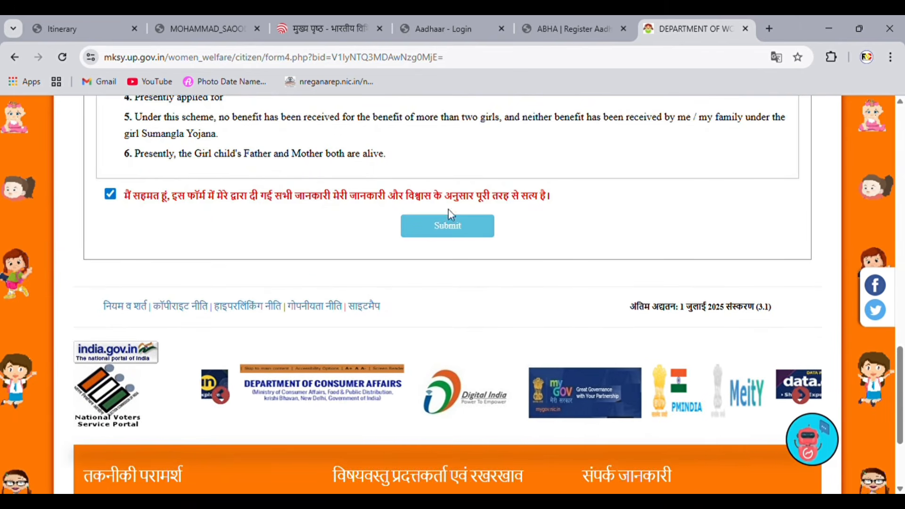
click(447, 229)
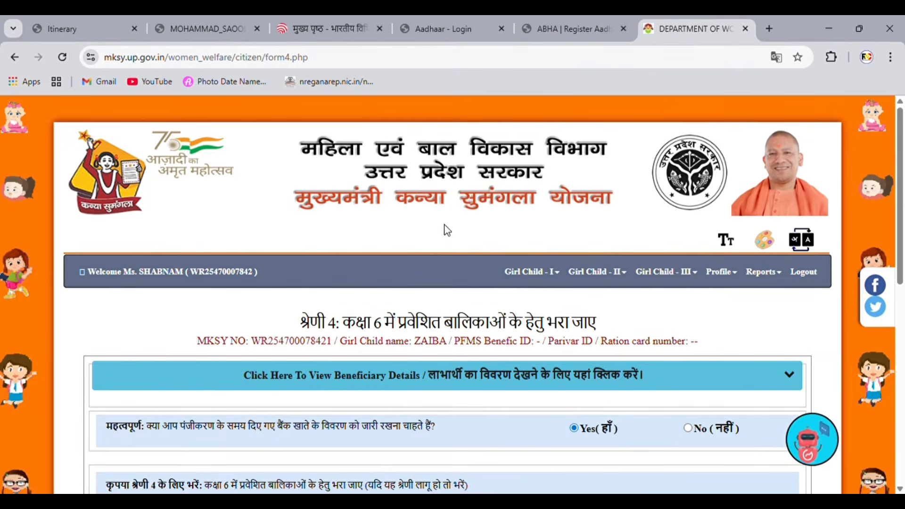
Step: Note the new application number in the success message and close it
drag(305, 325, 584, 319)
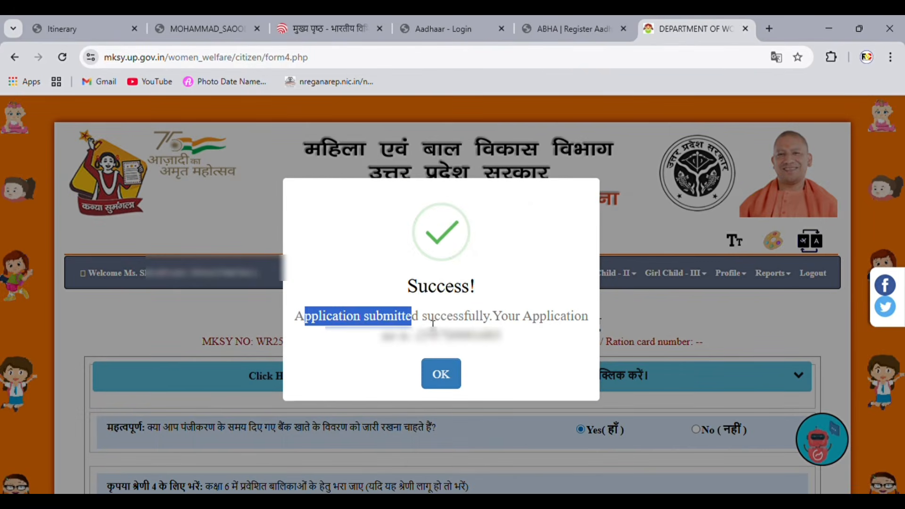
click(469, 313)
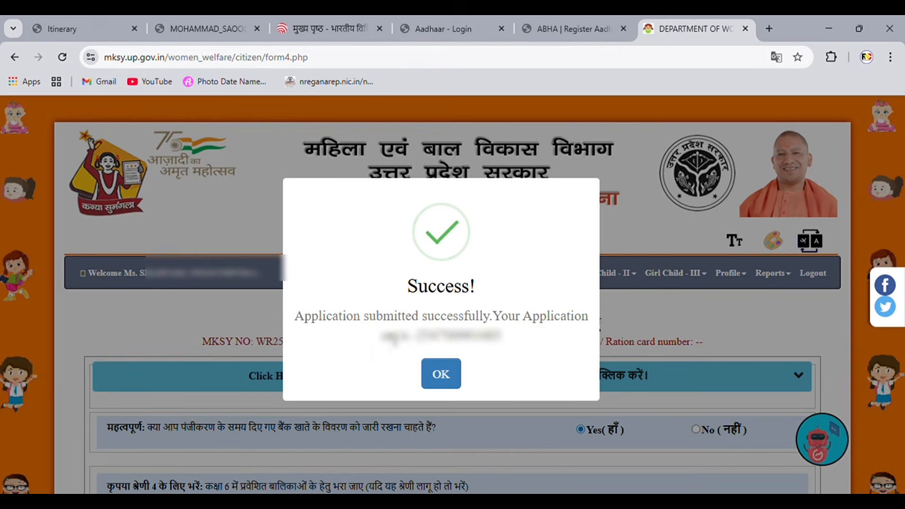
drag(379, 336, 521, 344)
click(441, 373)
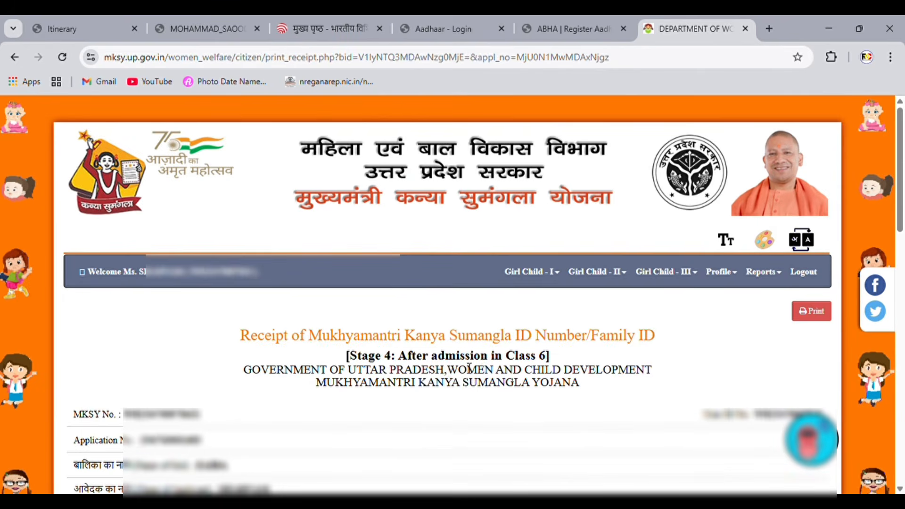
Step: Open the Already Applied Stage 4 application from the girl's benefit stages and print it
click(159, 285)
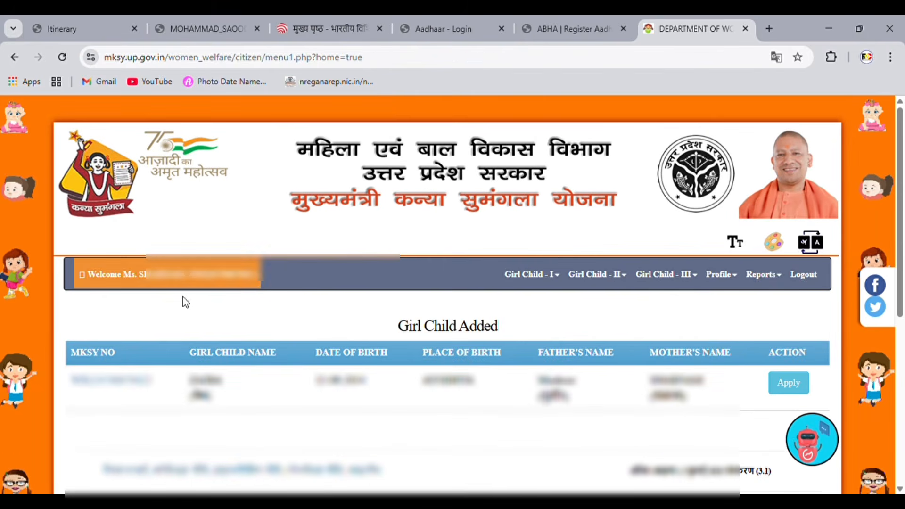
click(783, 384)
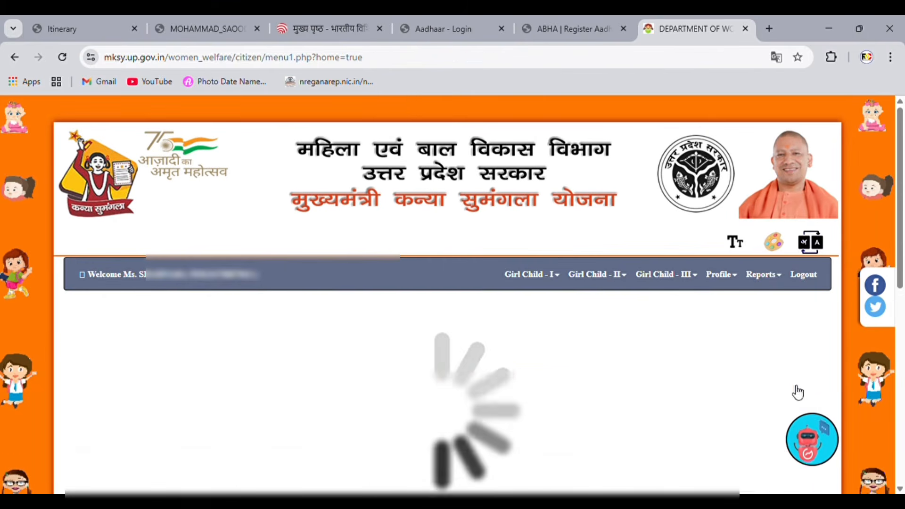
scroll(520, 373, down, 9)
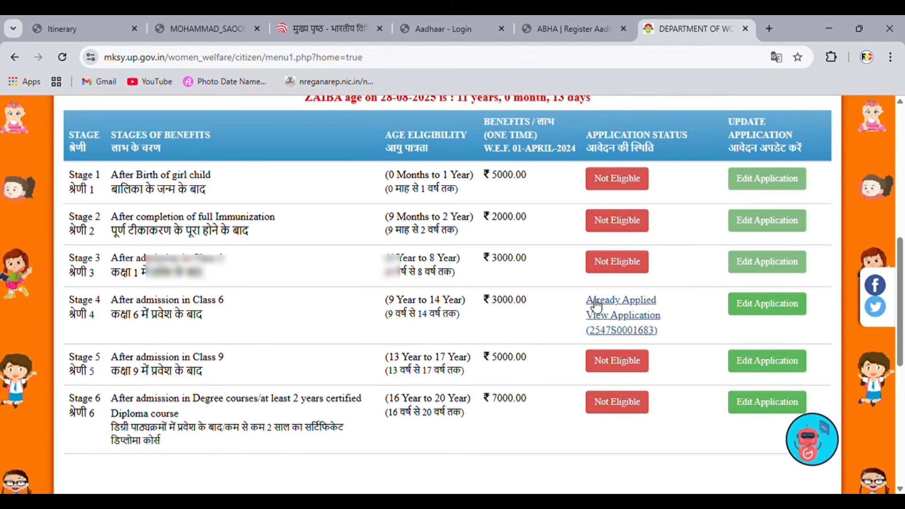
click(622, 302)
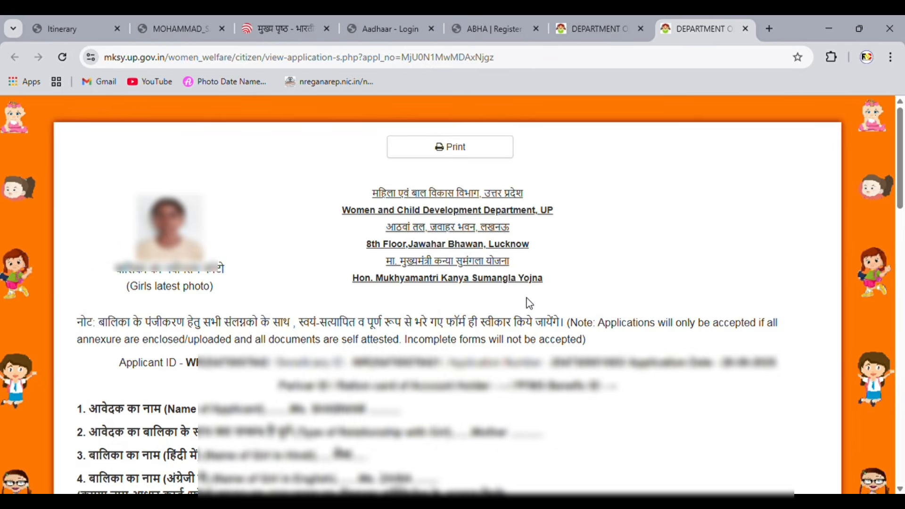
click(464, 150)
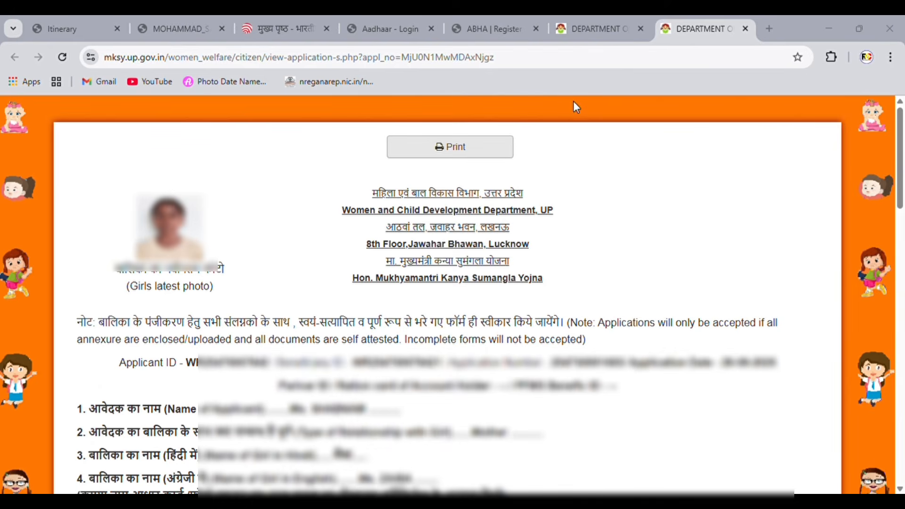